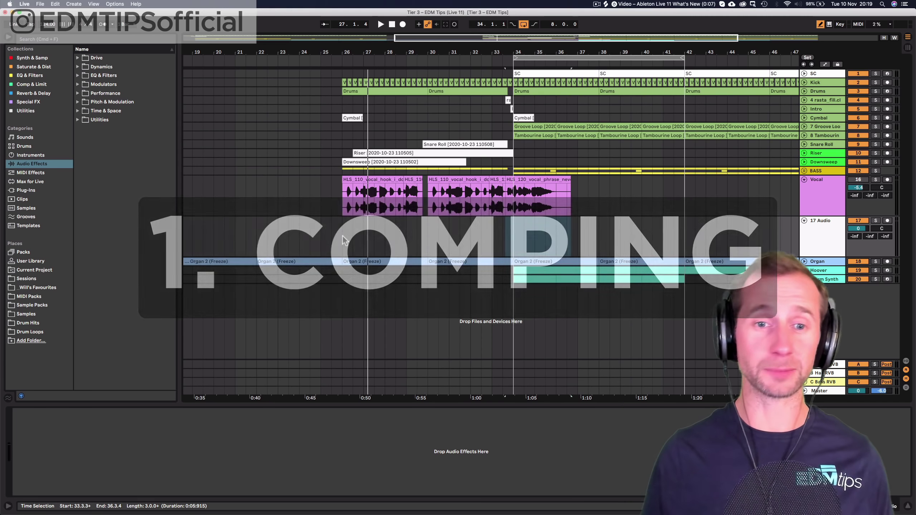
- Insert a take lane on the 17 Audio track
key(plus)
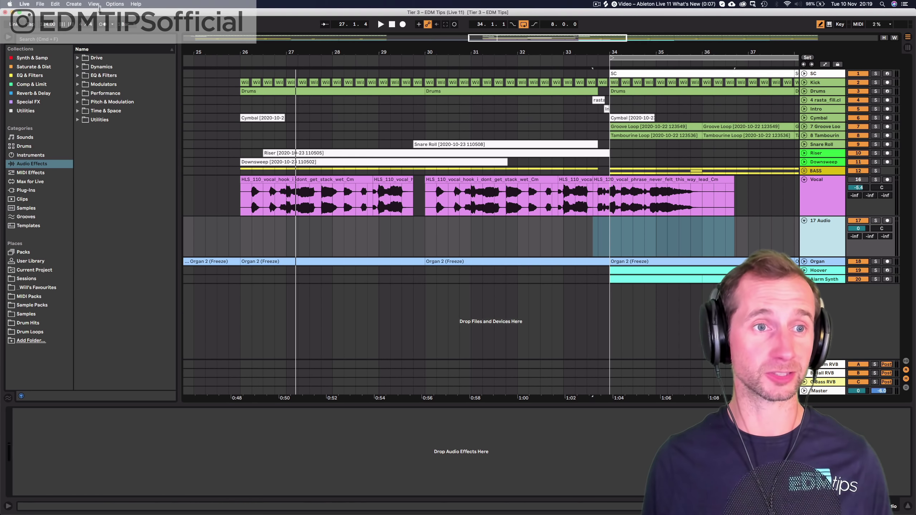
click(87, 4)
mouse_move(78, 4)
click(81, 34)
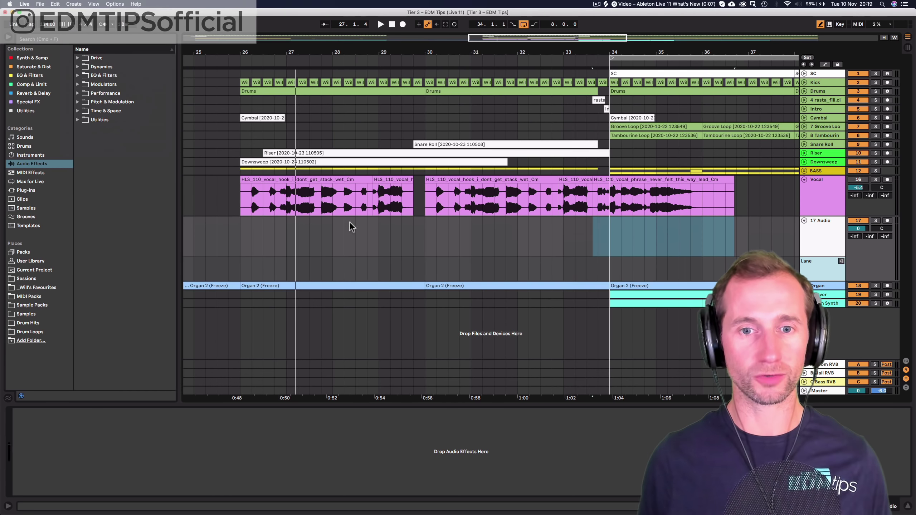
- Set a two-bar loop from bar 26 to bar 28 in the arrangement
click(238, 235)
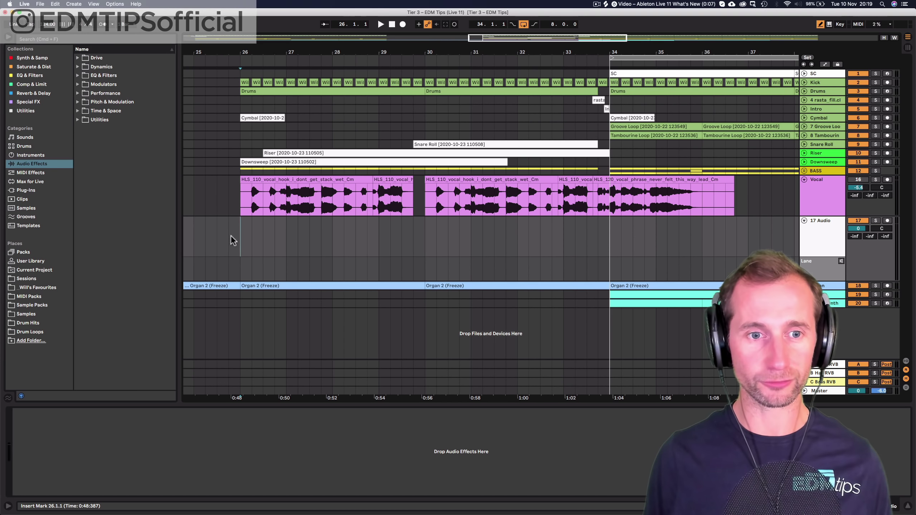
drag(244, 243, 329, 246)
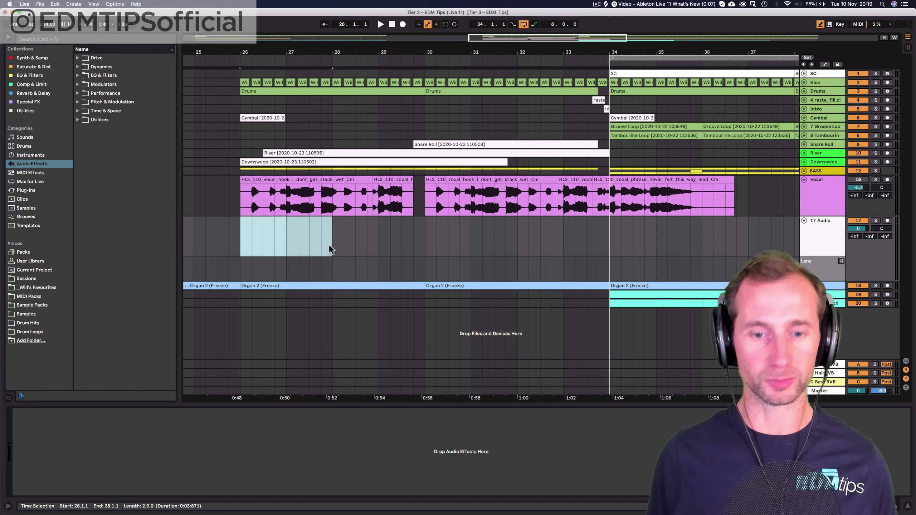
key(super+l)
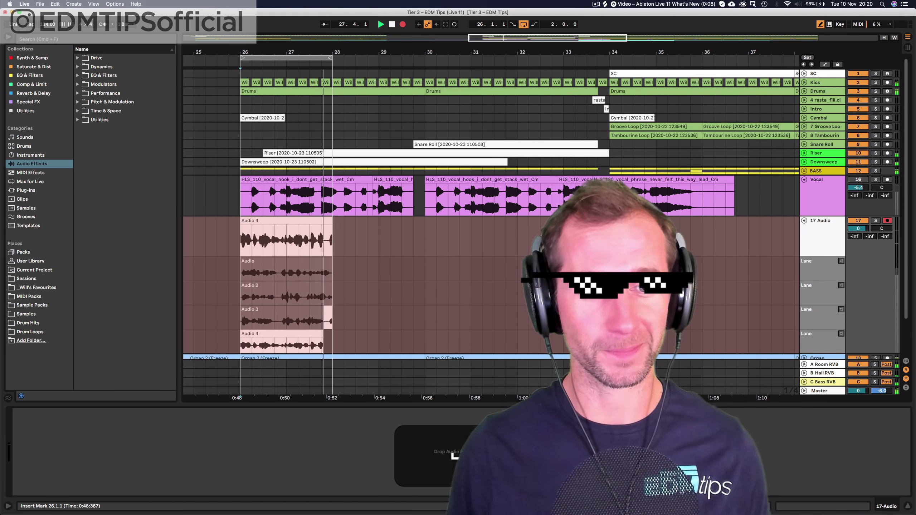
- Stop recording the takes, solo the 17 Audio track and listen to the recorded result
key(space)
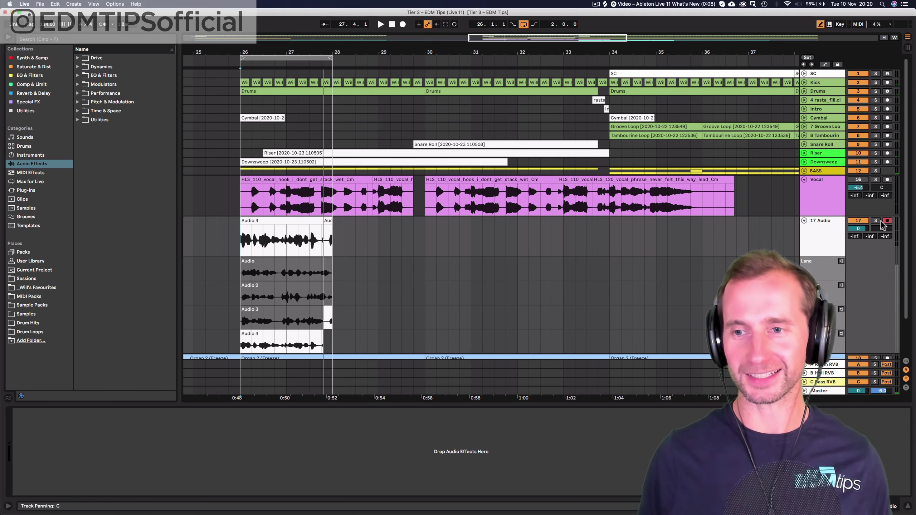
click(875, 221)
key(space)
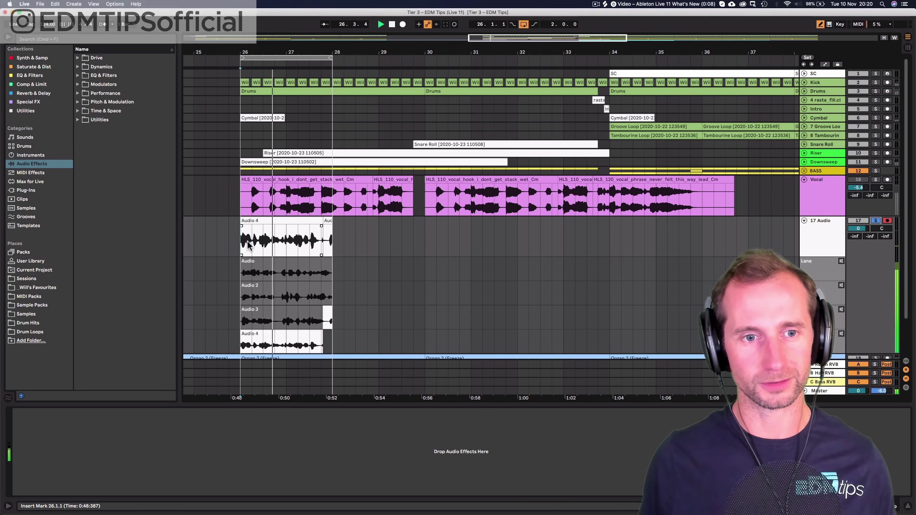
key(space)
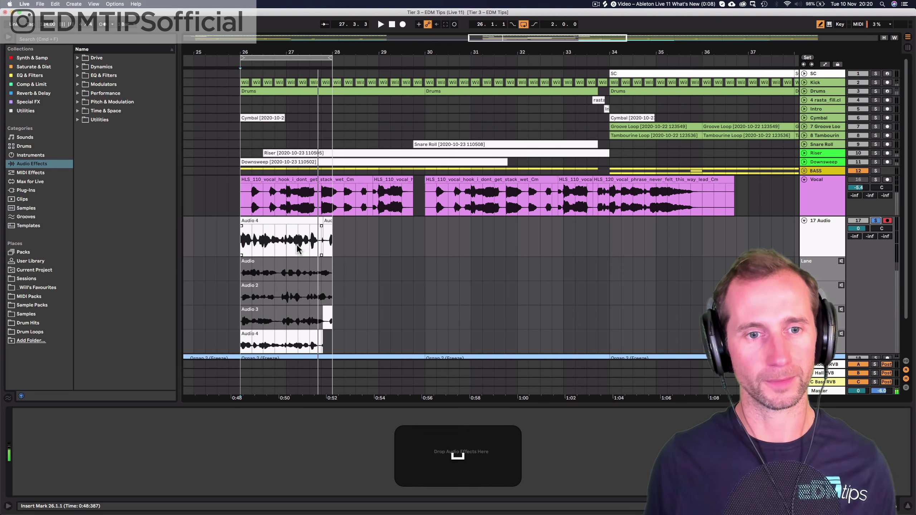
- Add the Audio take around 26.3, Audio 2 from 26.4.2 to 27.2.2, and Audio from 27.2.2 to about 27.4.1 to the comp
drag(280, 298, 304, 297)
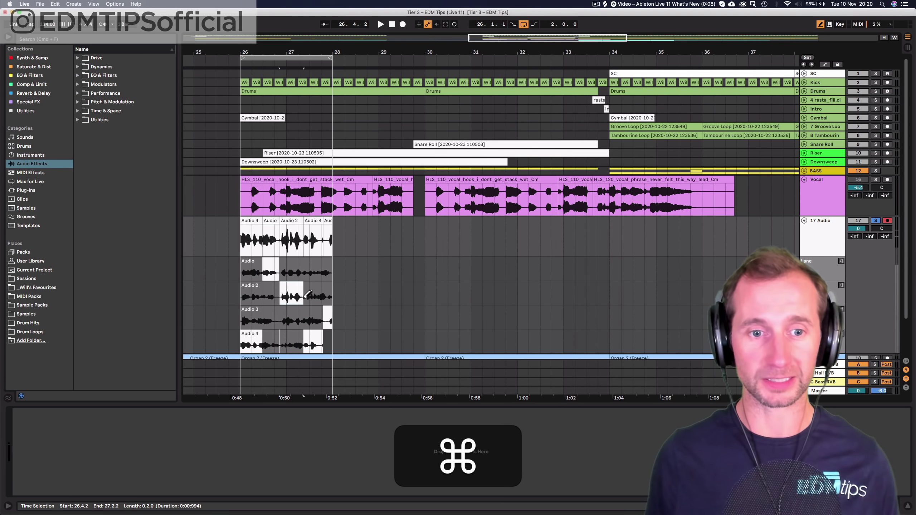
drag(306, 265, 323, 269)
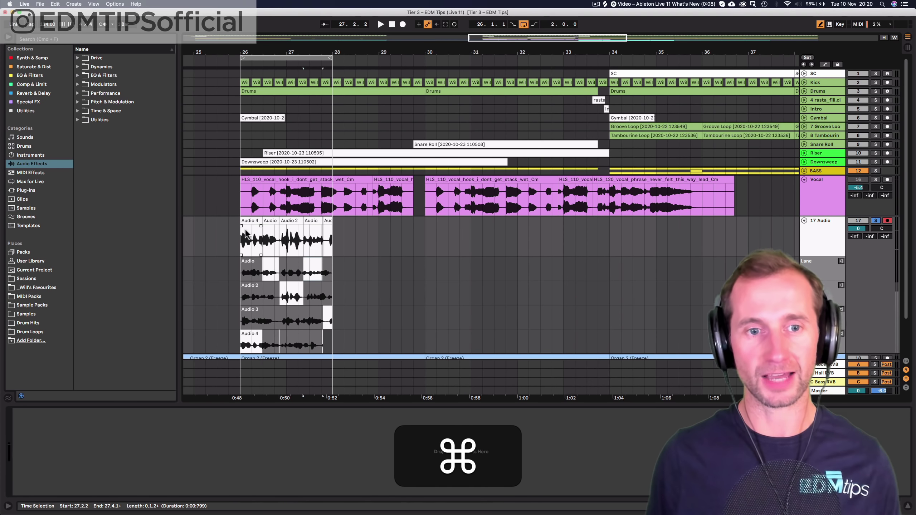
- Create crossfades on the edges of all comped clips on the 17 Audio track between bars 26 and 28
drag(240, 238, 330, 240)
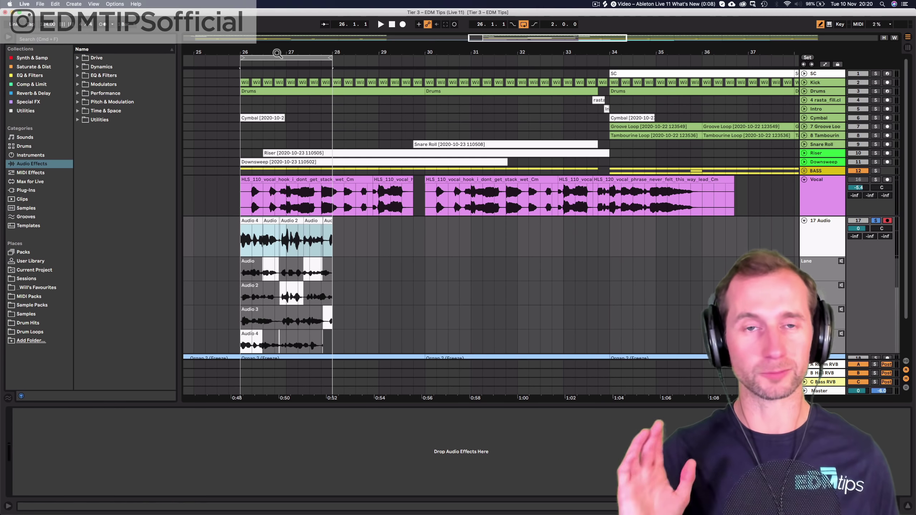
drag(277, 53, 282, 191)
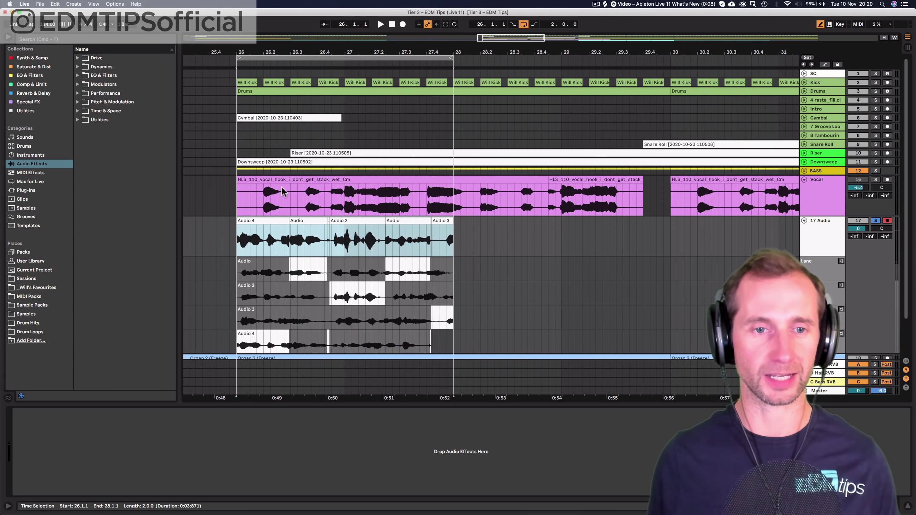
right_click(271, 220)
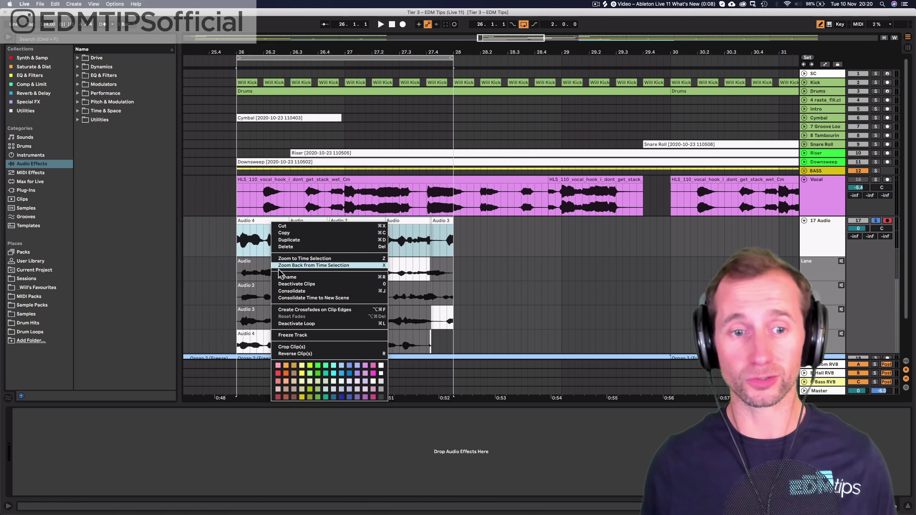
click(297, 310)
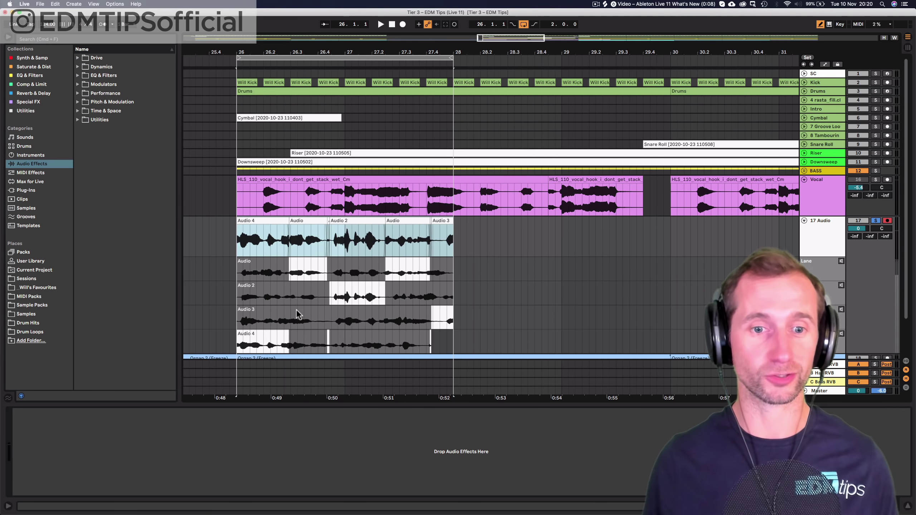
- Play back the crossfaded comp on the 17 Audio track to check it
click(264, 249)
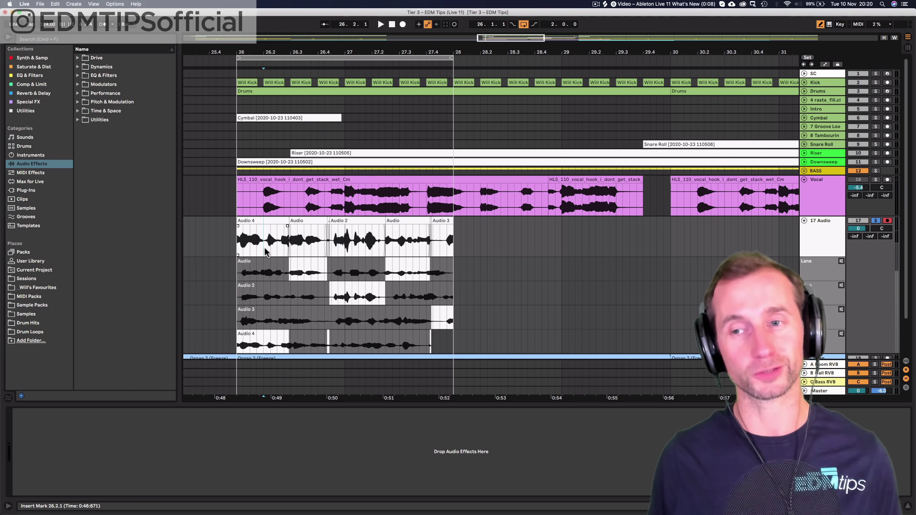
key(space)
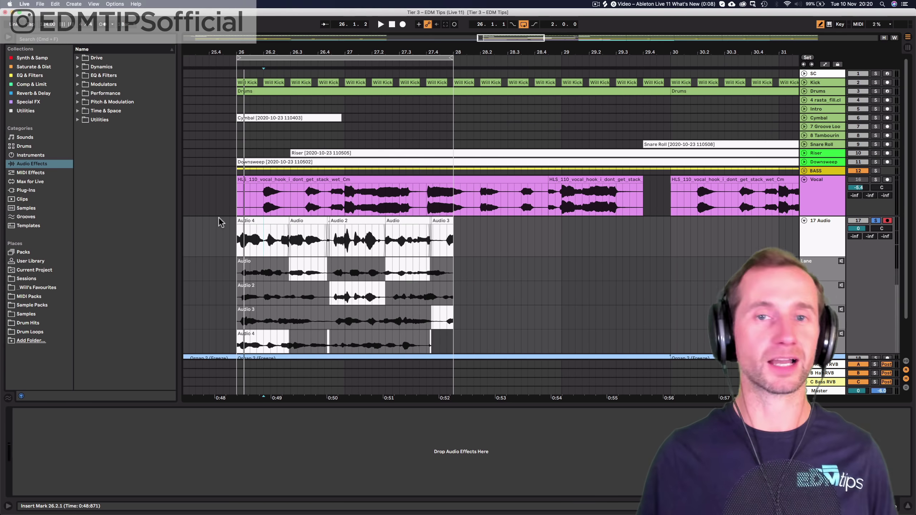
key(space)
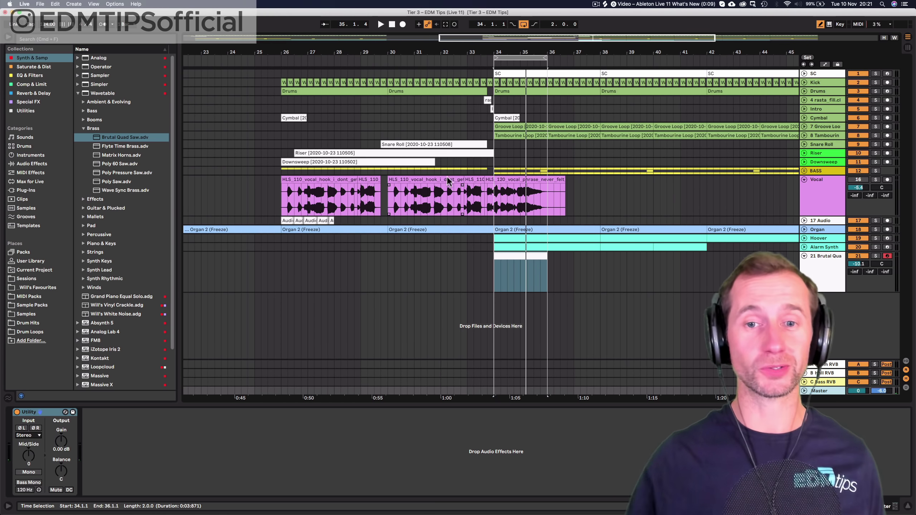
- Open the empty MIDI clip at bar 34 on the Brutal Quad Saw track and enable its scale, showing only in-scale notes
key(z)
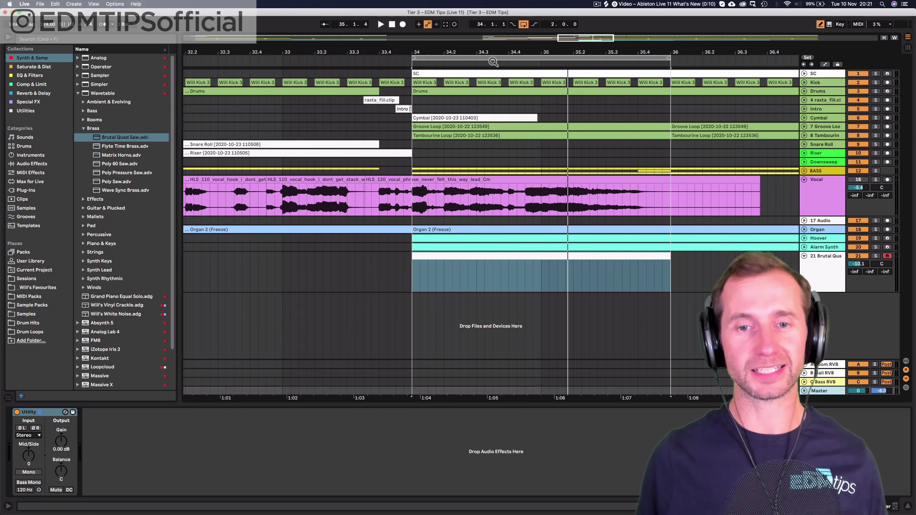
double_click(481, 256)
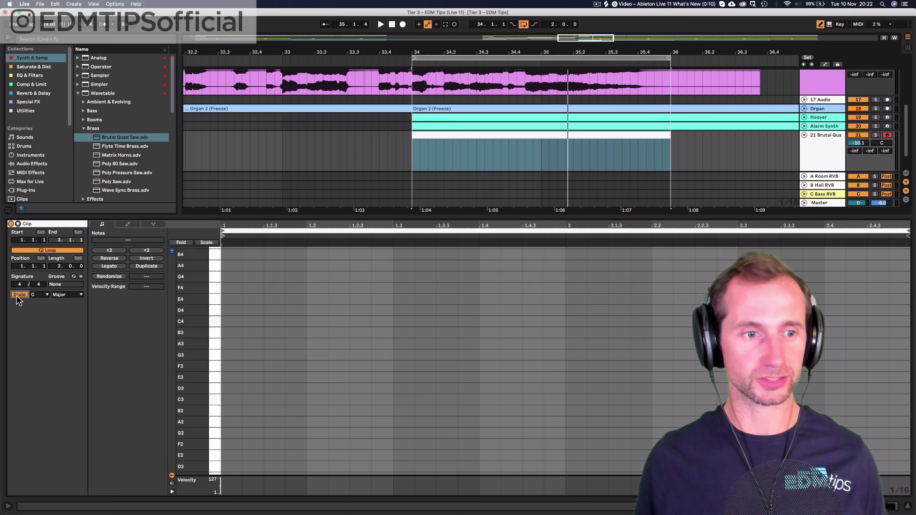
click(17, 296)
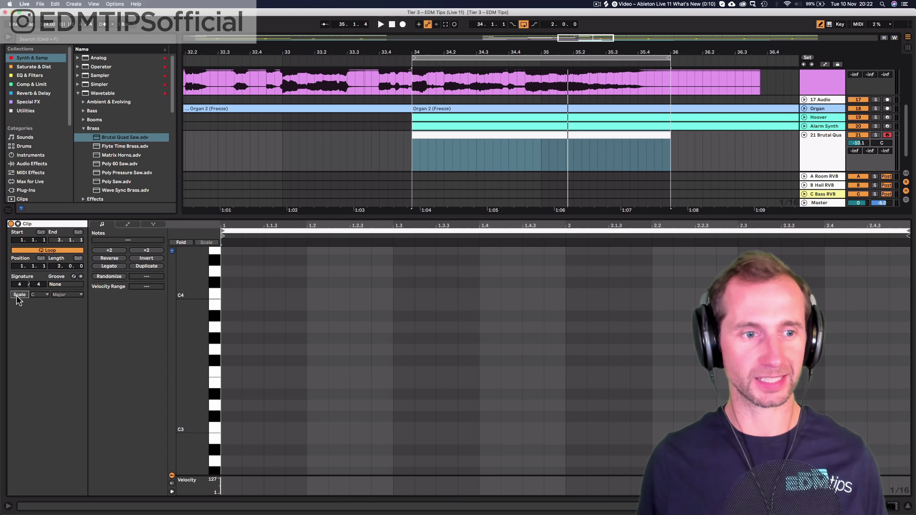
click(16, 296)
click(27, 296)
click(28, 295)
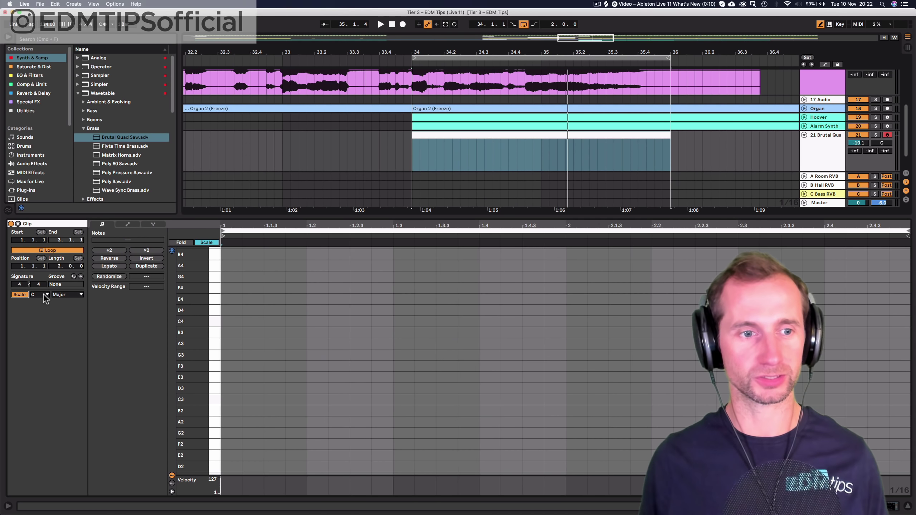
- Set the MIDI clip's scale to C Minor
click(45, 295)
click(68, 296)
click(68, 295)
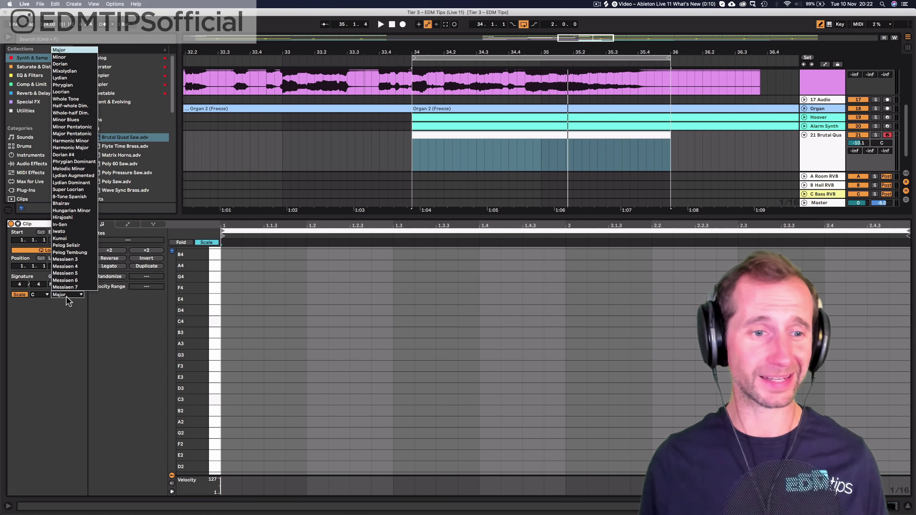
click(72, 58)
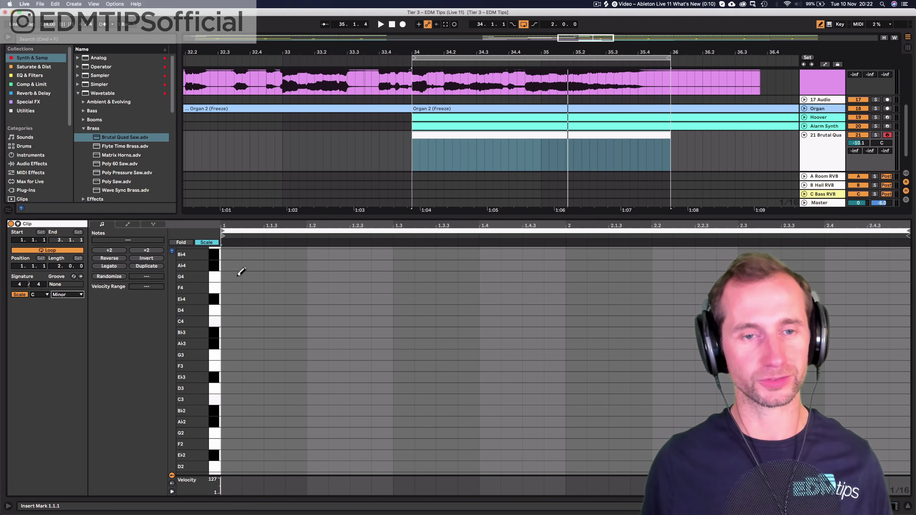
- Compare the piano roll with and without the scale-only view, and audition the in-scale notes from E♭3 up to G4
click(206, 243)
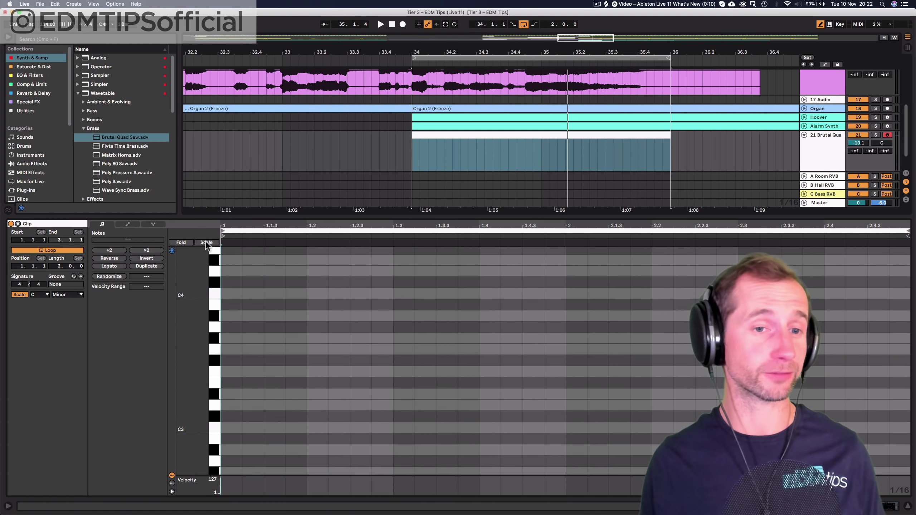
click(206, 242)
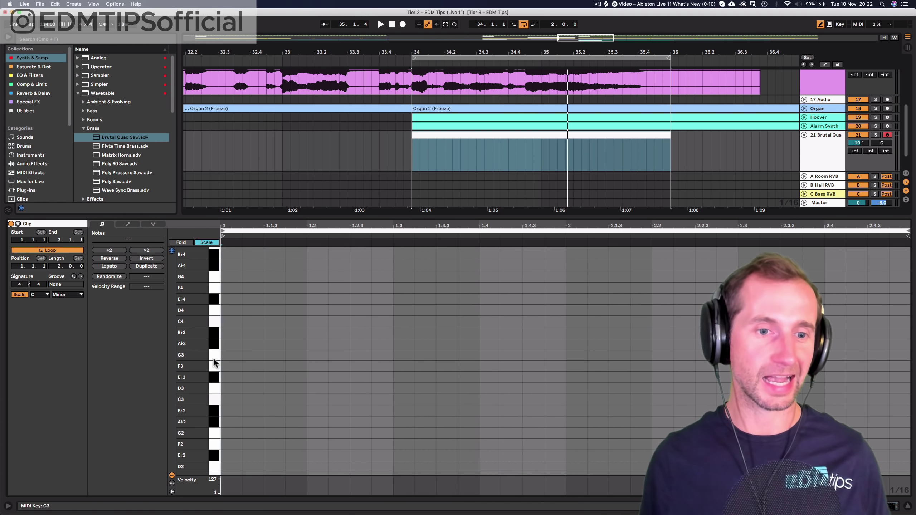
drag(218, 378, 218, 276)
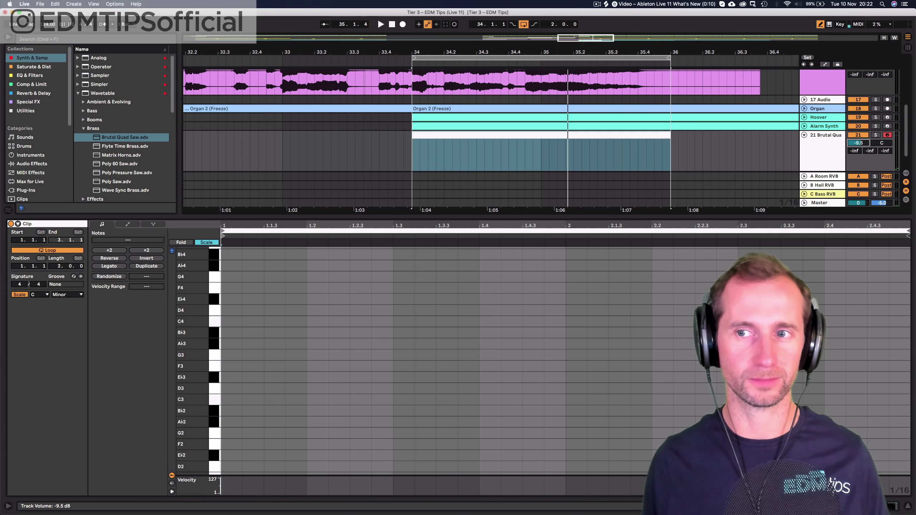
- Set the Brutal Quad Saw track's volume to -9.5 dB and audition in-scale notes over the looped playback
drag(859, 143, 858, 140)
key(space)
drag(216, 366, 217, 305)
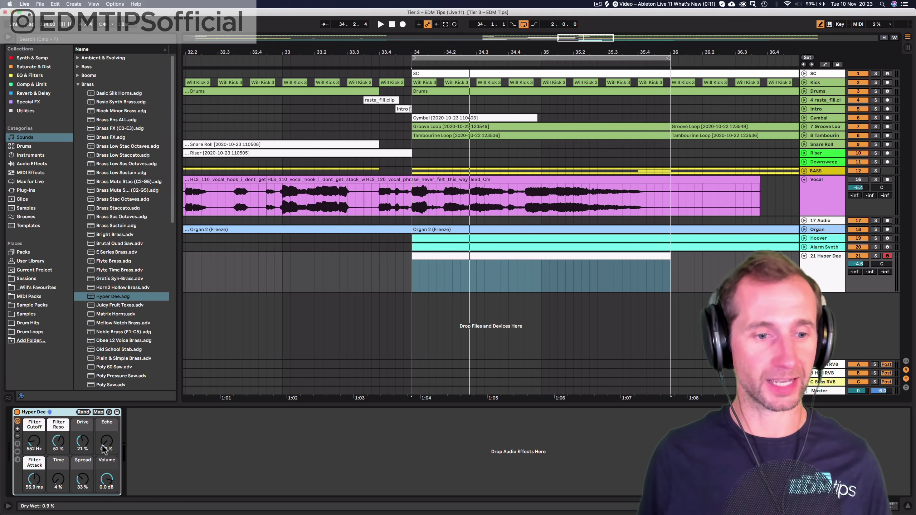
- Increase the Hyper Dee rack to 16 macros and unfold its EQ Three device
click(17, 429)
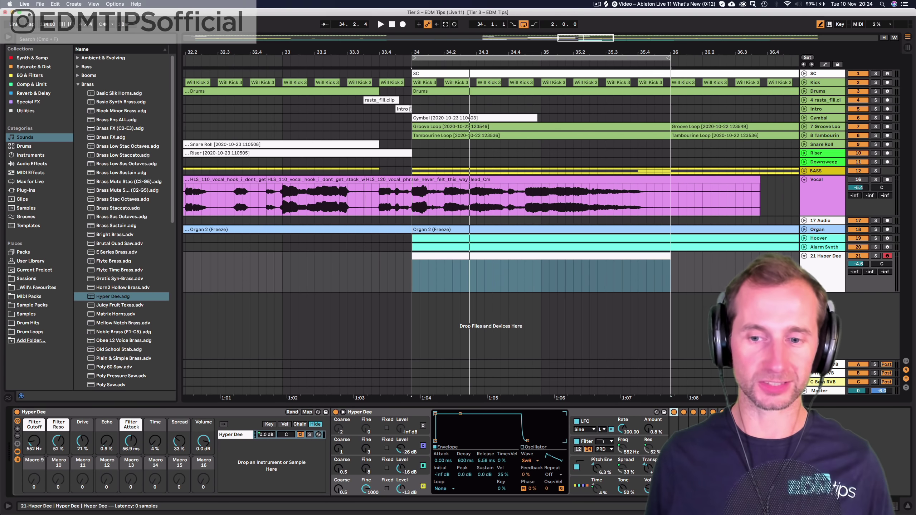
double_click(674, 444)
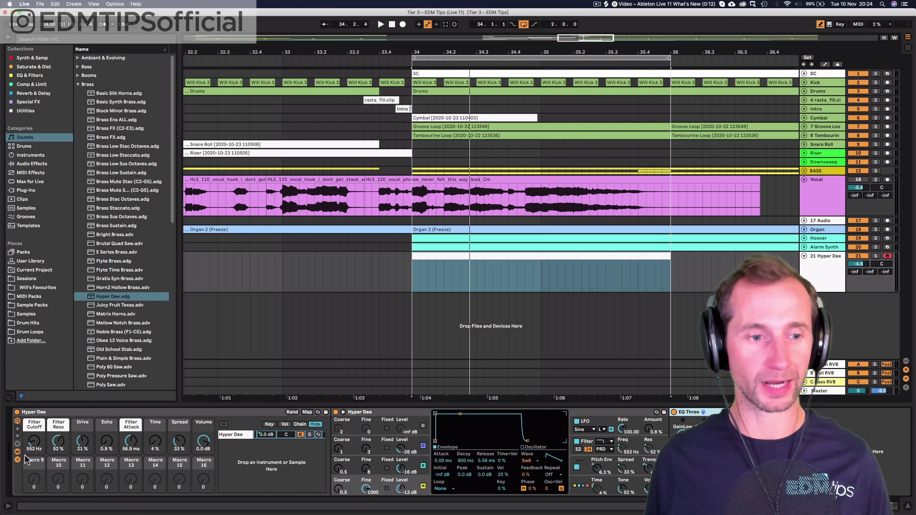
- Reduce the Hyper Dee rack's macros to the single Filter Cutoff macro
click(16, 436)
click(16, 437)
click(16, 436)
click(16, 436)
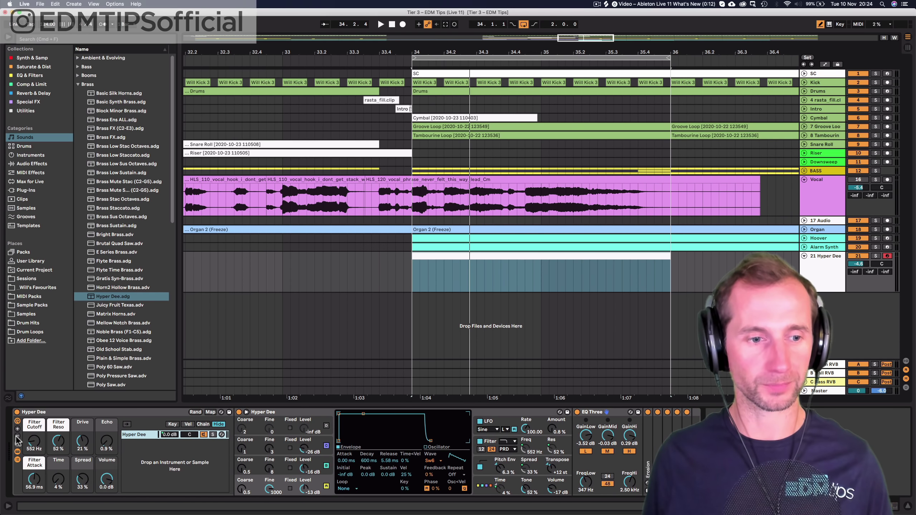
click(16, 437)
click(16, 436)
click(16, 436)
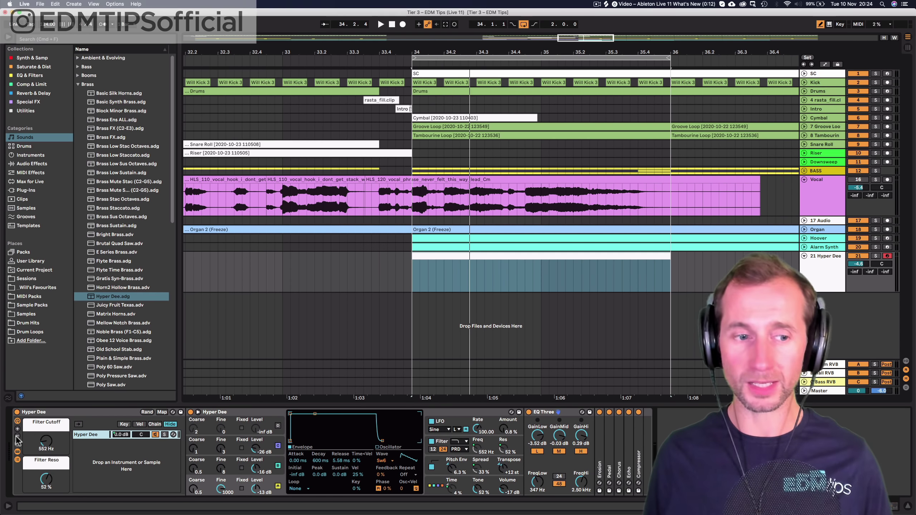
click(16, 436)
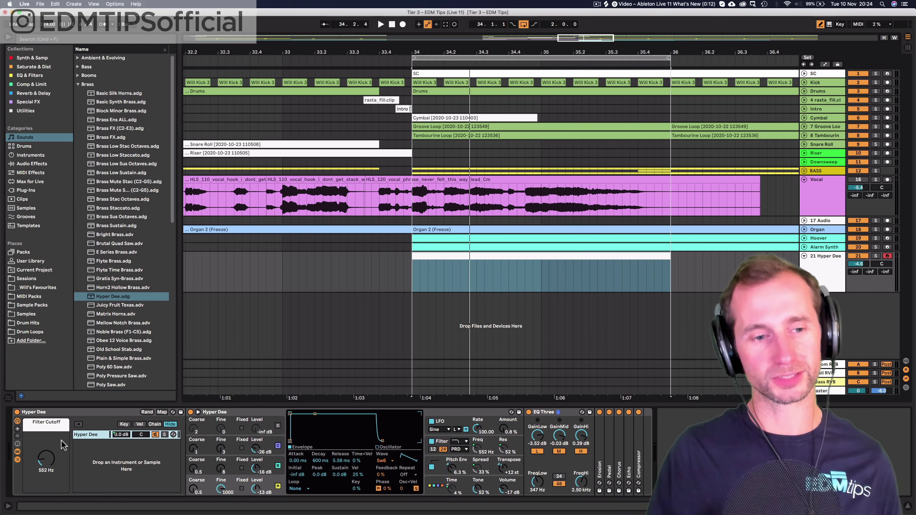
- Increase the Hyper Dee rack to 10 macros and randomize the macro values twice
click(17, 429)
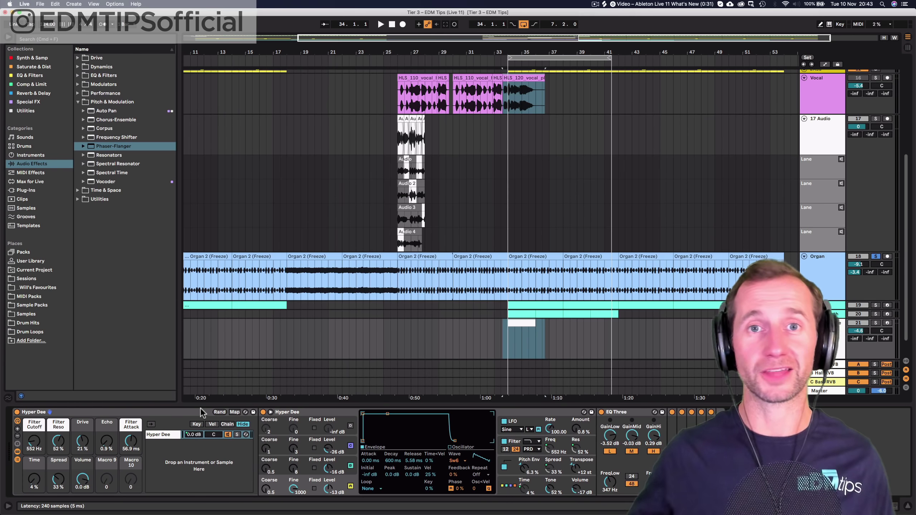
click(219, 413)
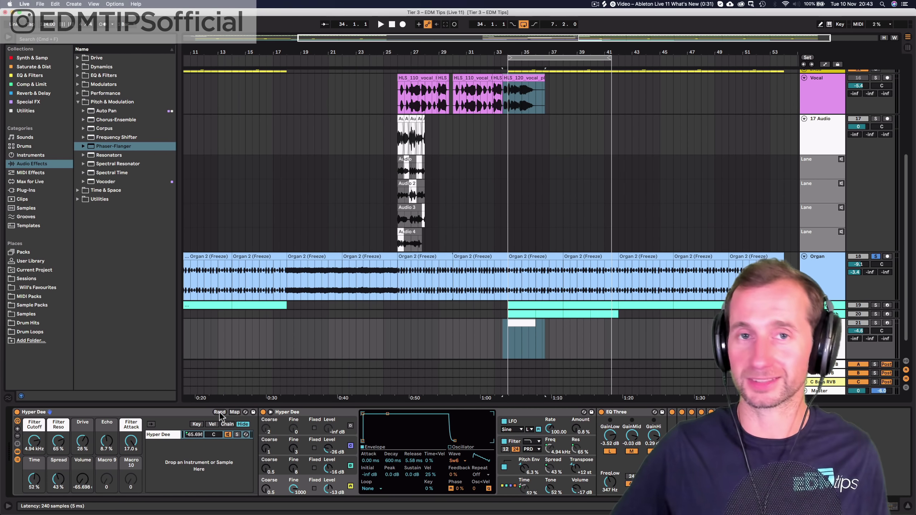
click(219, 412)
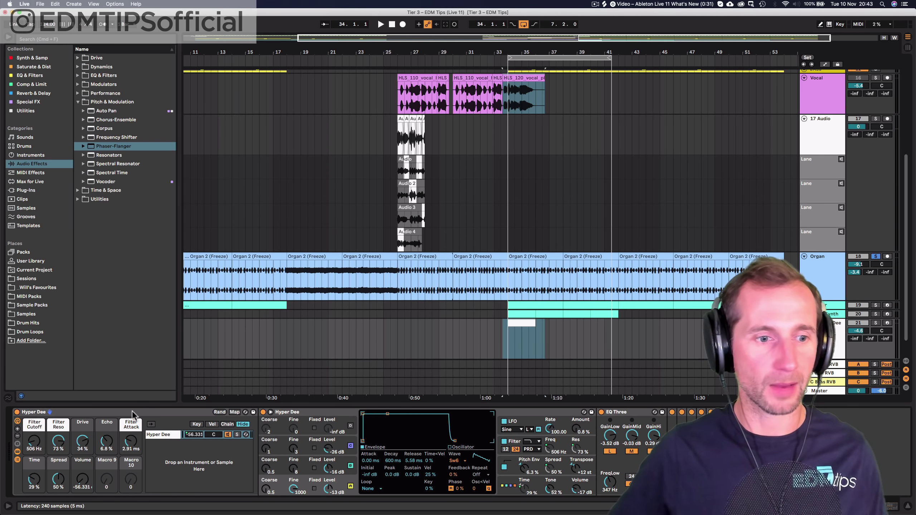
- Save two macro variations in the Hyper Dee rack, the second with Filter Cutoff 2.10 kHz, Filter Reso 37%, Drive 48%, Echo 0% and Spread 71%
click(17, 444)
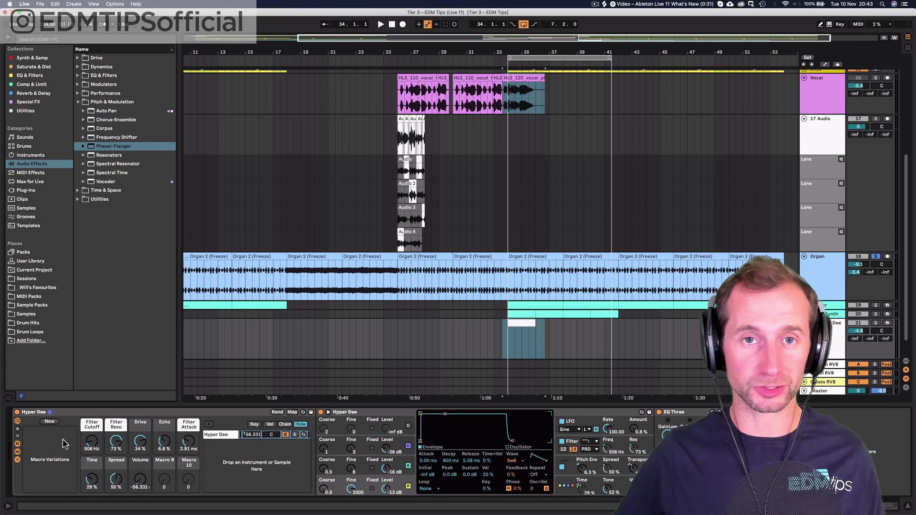
click(51, 424)
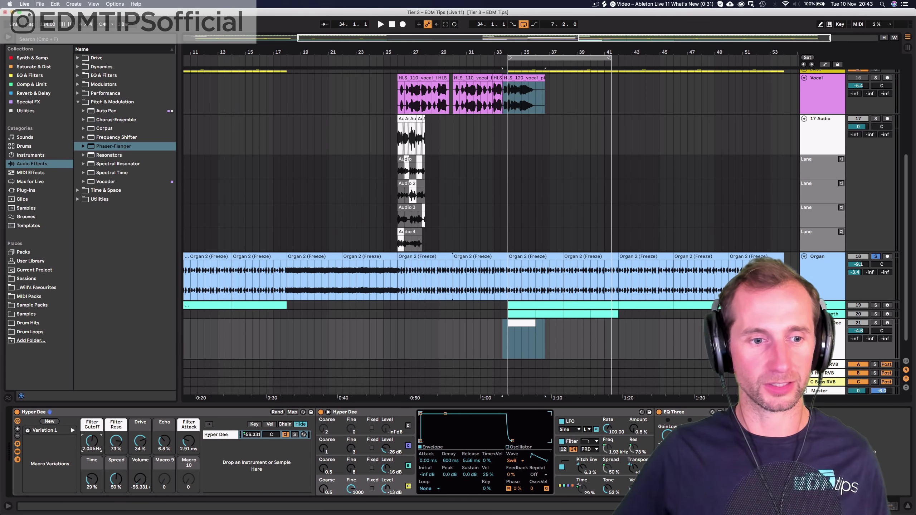
drag(92, 442, 92, 440)
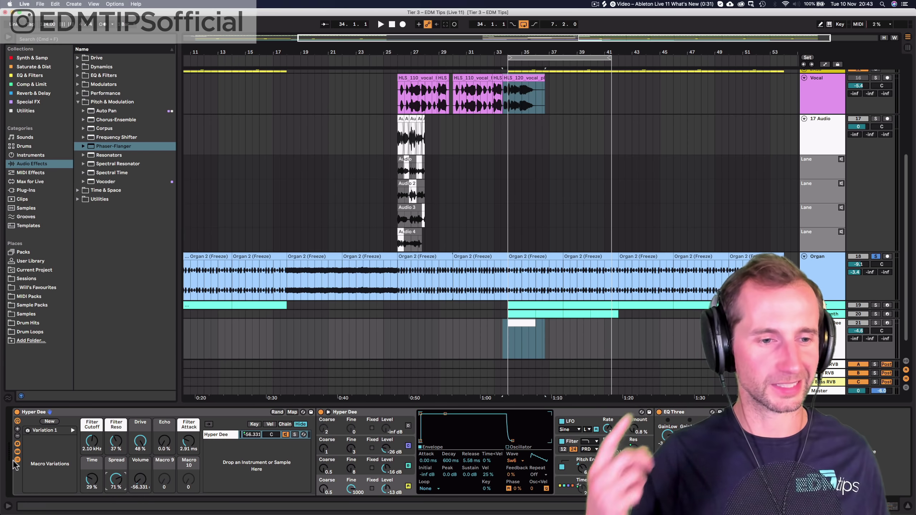
click(48, 422)
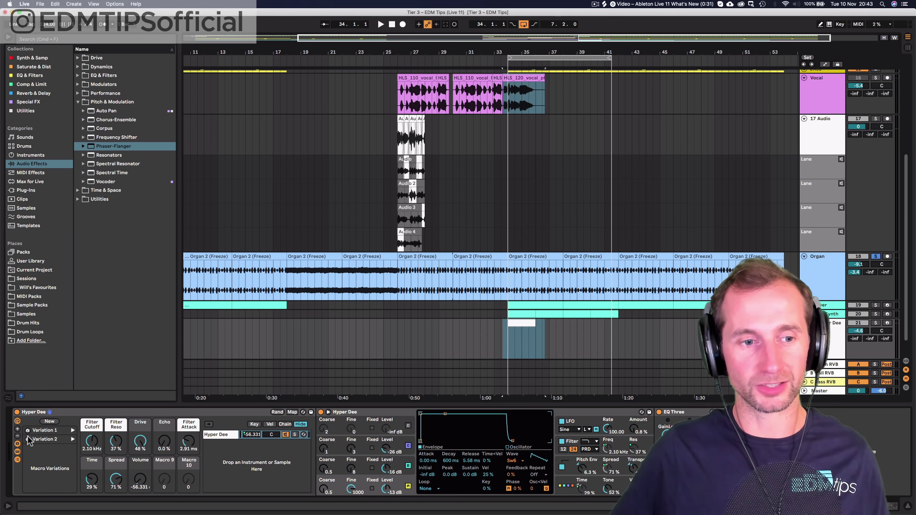
- Recall Variation 1 of the Hyper Dee rack and launch the stored macro variations several times to compare them
click(43, 430)
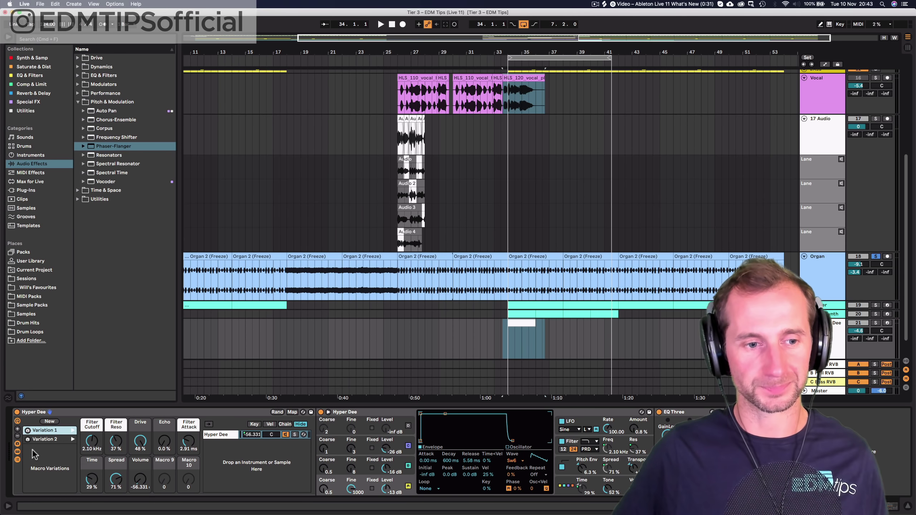
click(72, 431)
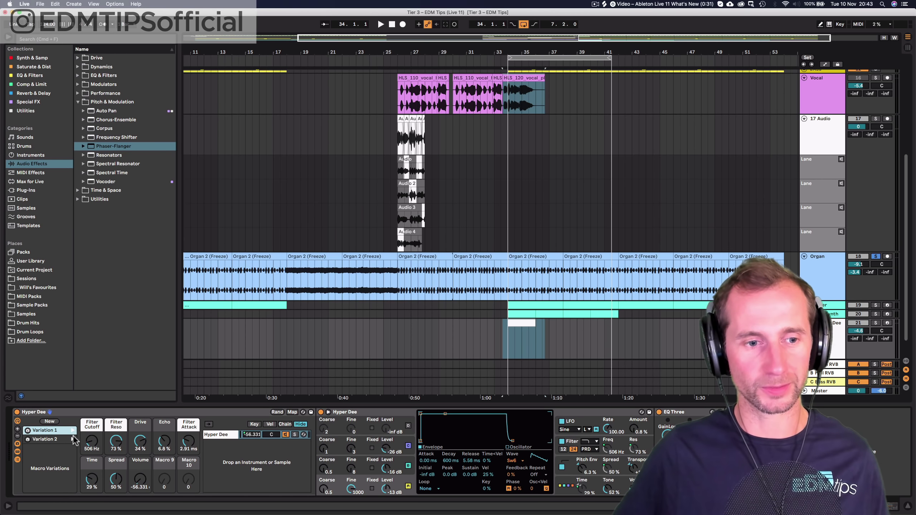
click(73, 430)
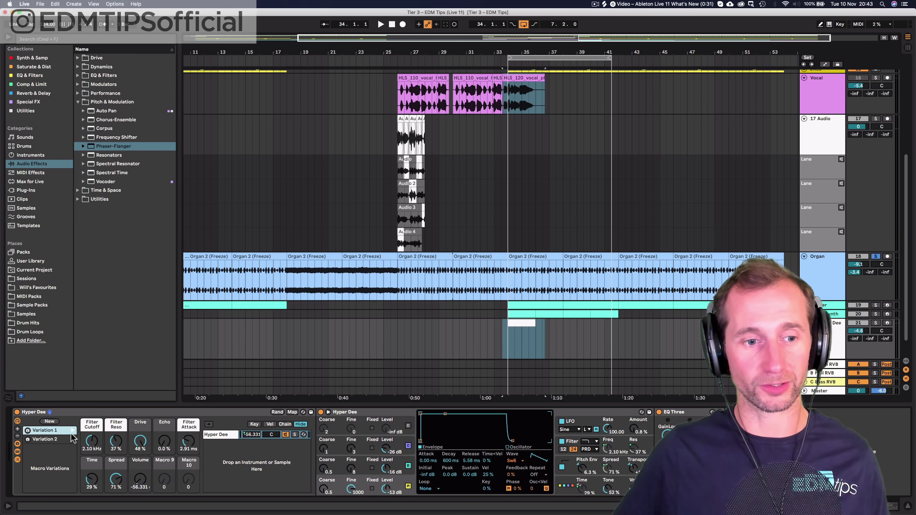
click(72, 430)
click(73, 431)
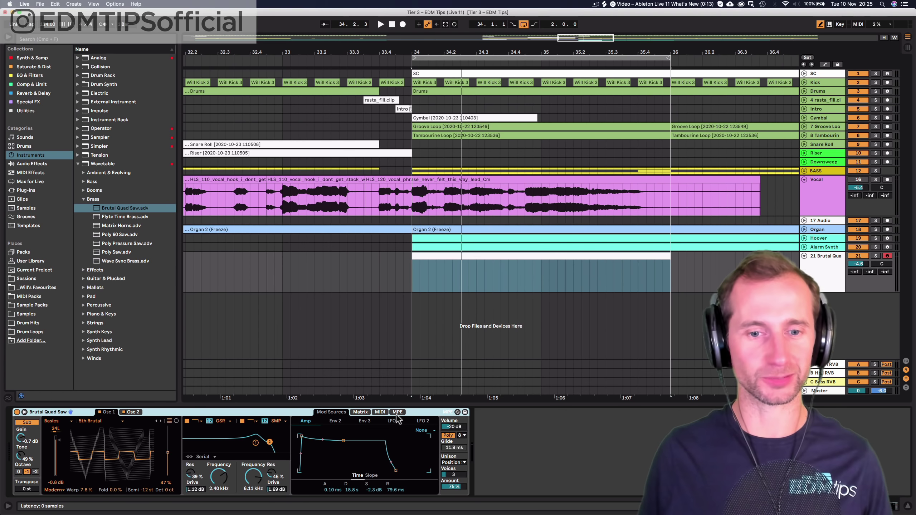
- Show the Brutal Quad Saw's MPE modulation matrix and the MIDI clip's Note Expression view with enlarged Slide and Pressure lanes
click(397, 412)
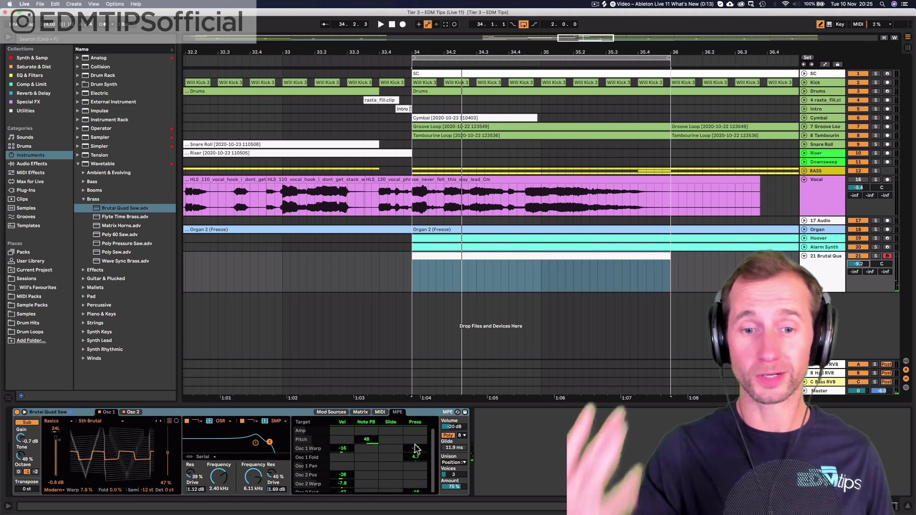
double_click(462, 254)
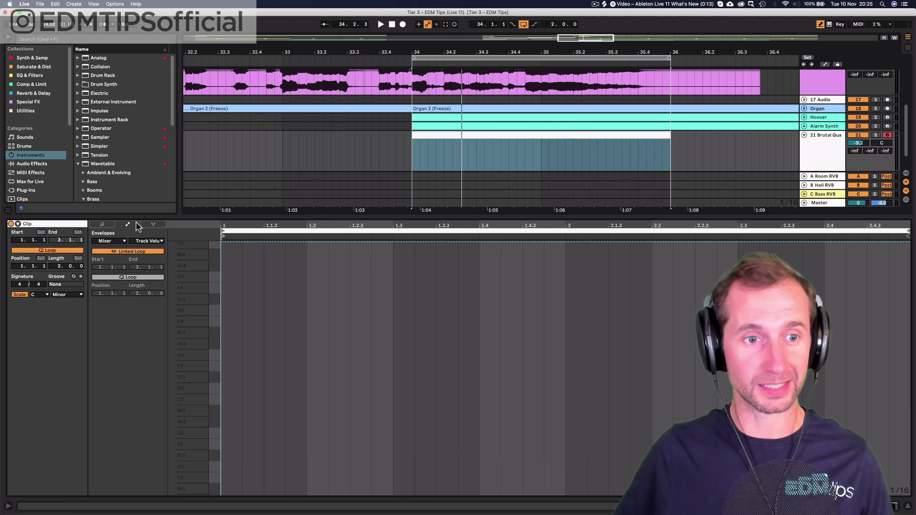
click(155, 224)
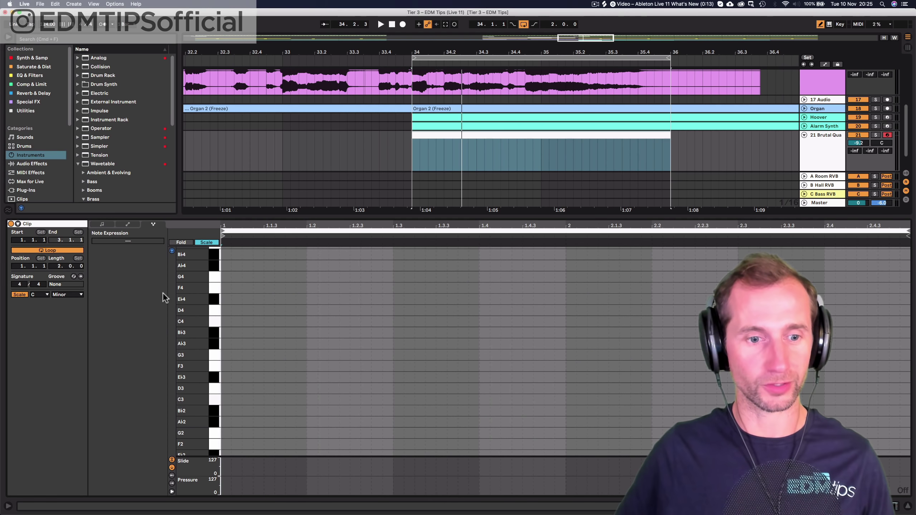
drag(243, 458, 236, 336)
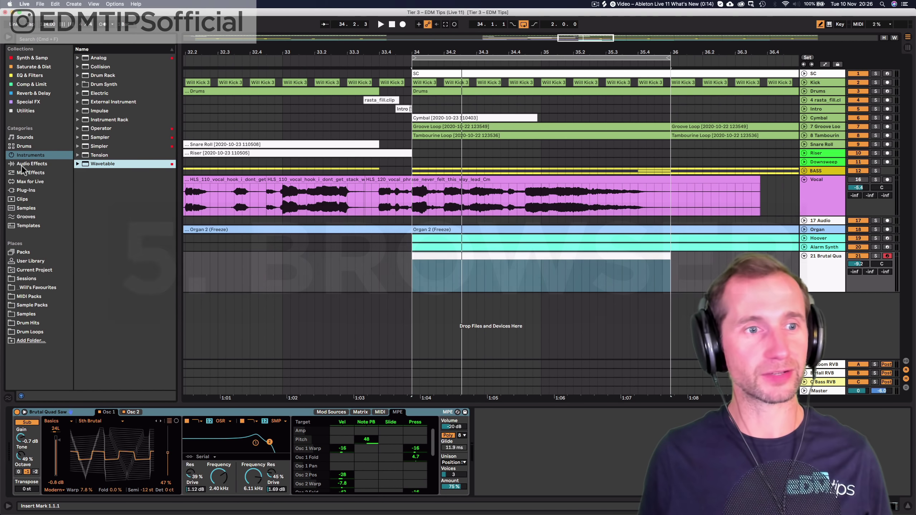
- Look through the Audio Effects folders Dynamics, EQ & Filters, Modulators and Performance in the browser
click(22, 164)
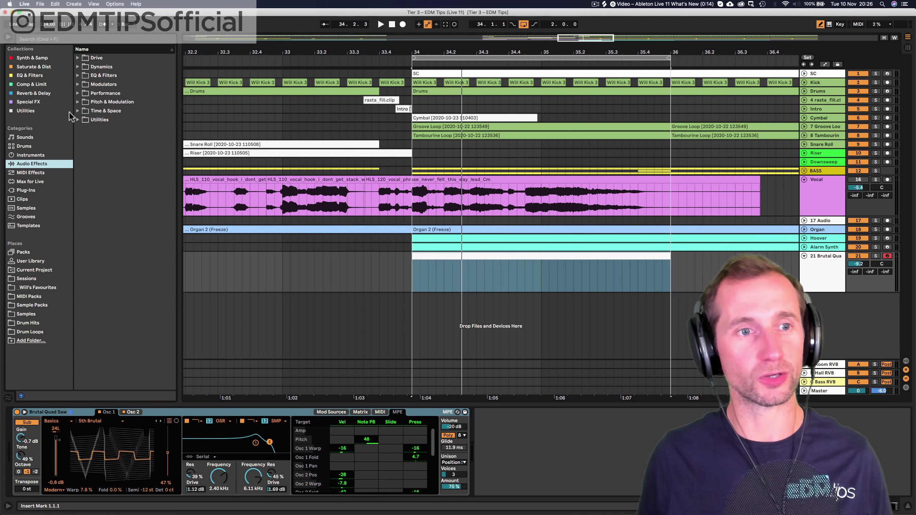
click(77, 58)
key(Down)
key(Right)
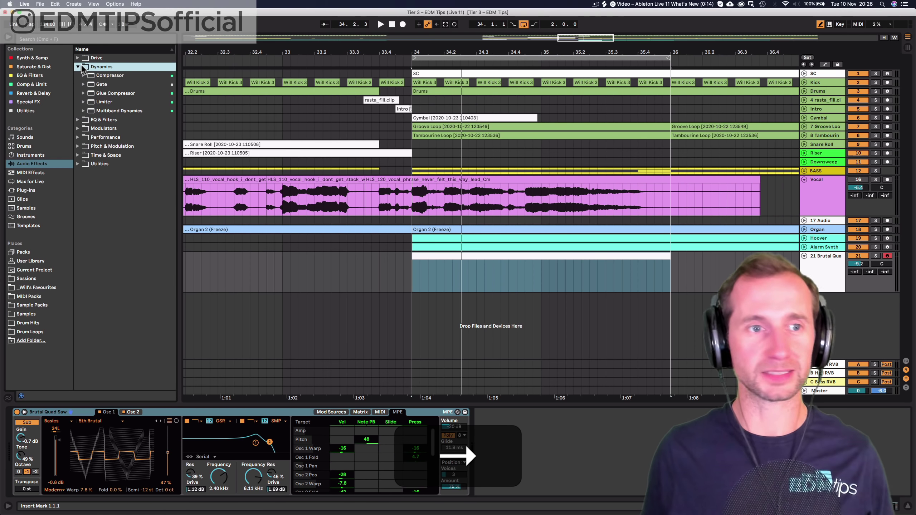
key(Left)
key(Down)
key(Right)
key(Left)
key(Down)
key(Right)
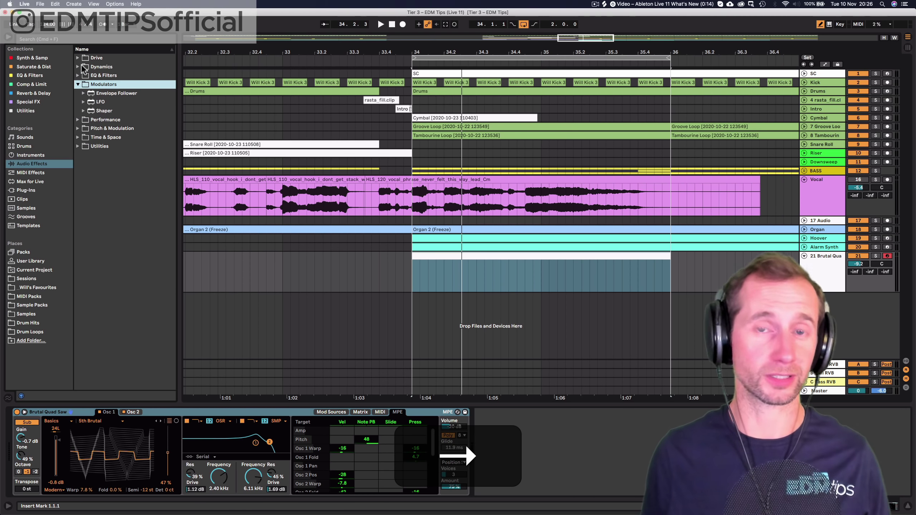
key(Left)
key(Down)
key(Right)
key(Left)
- Expand the Pitch & Modulation folder and go through its effects down to Phaser-Flanger
key(Down)
key(Left)
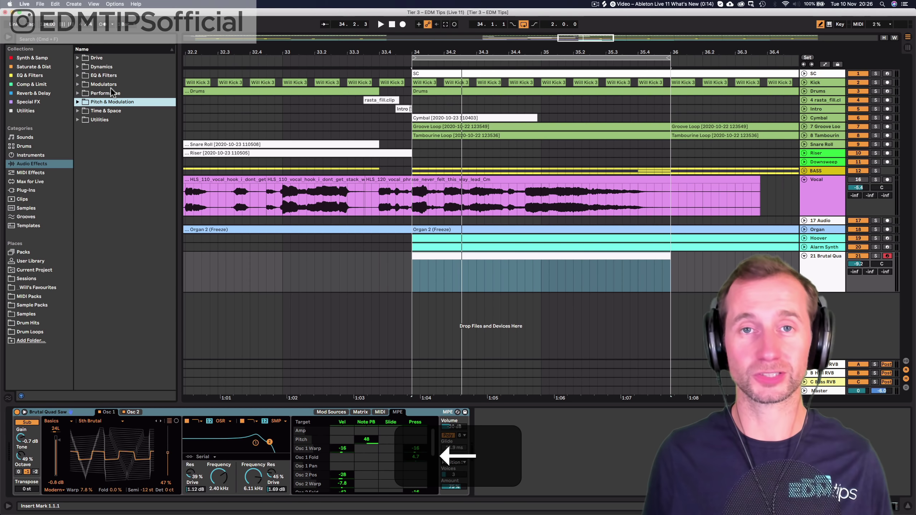
key(Right)
key(Down)
key(Down)
key(Down)
key(Down)
key(Down)
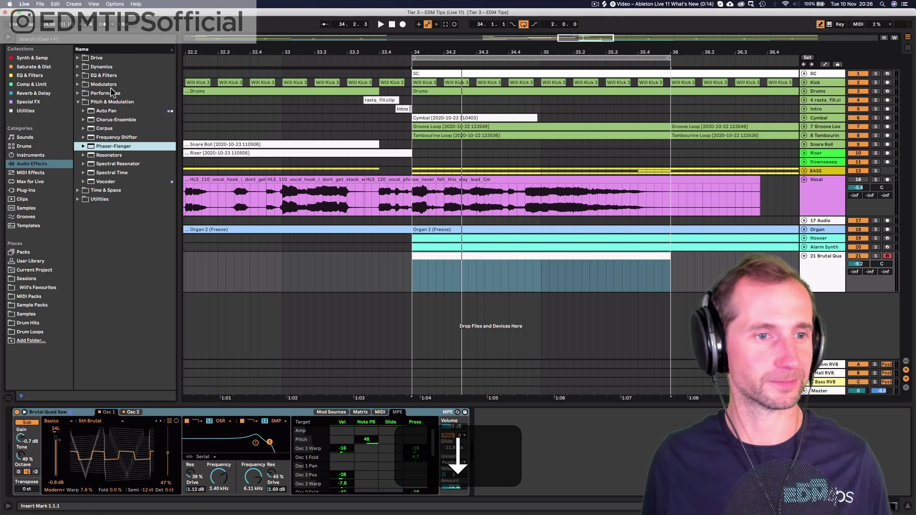
- Examine the Drum Synth devices among the instruments and list the Max for Live device categories
key(Left)
key(Left)
key(Up)
click(95, 83)
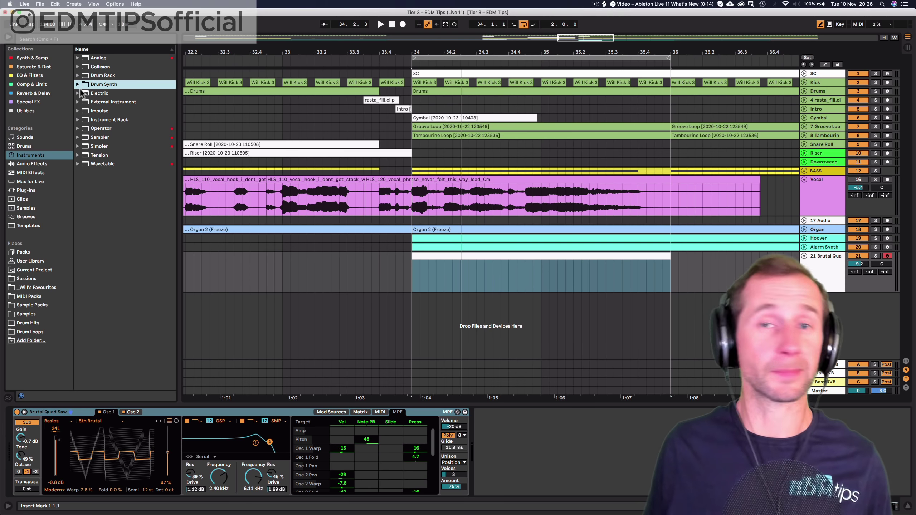
key(Up)
key(Down)
key(Right)
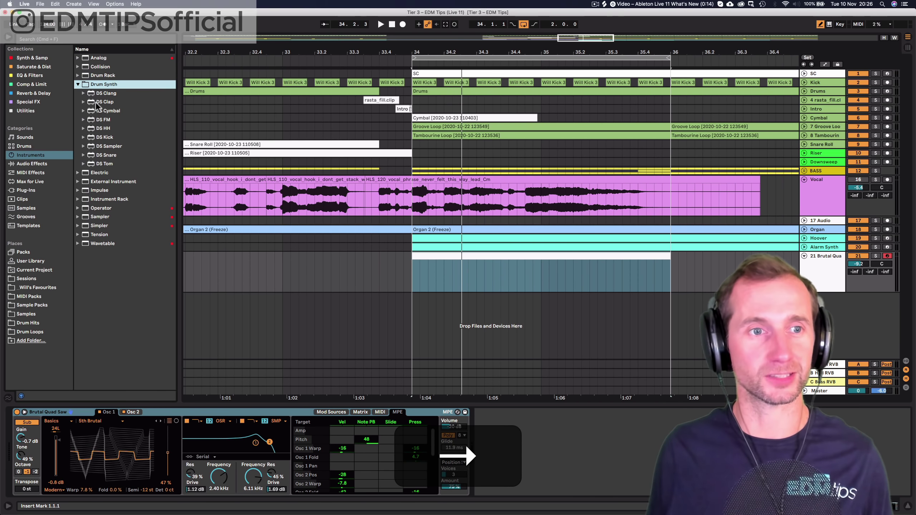
key(Down)
key(Down)
key(Down)
key(Up)
key(Up)
key(Up)
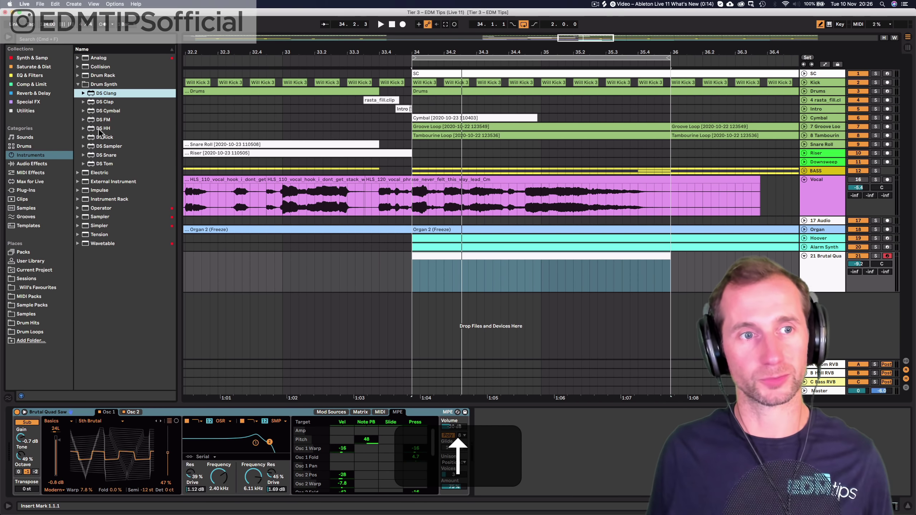
key(Left)
click(21, 182)
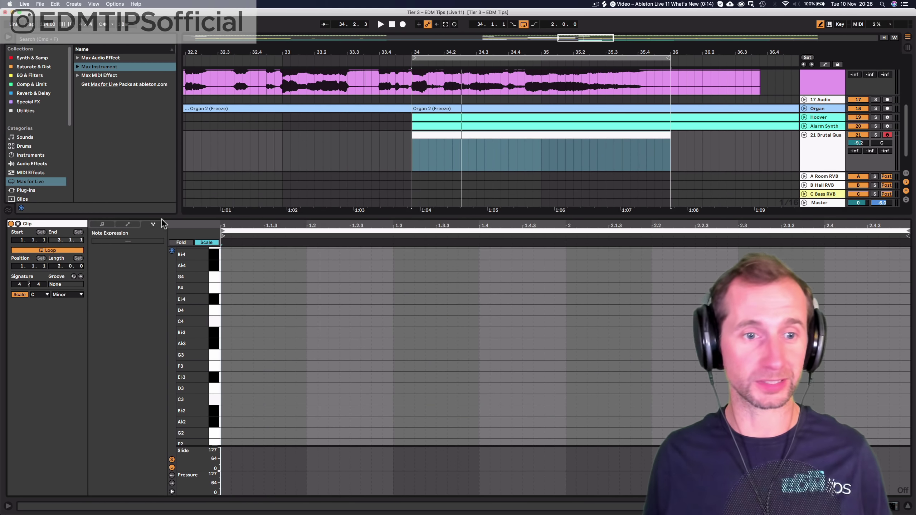
- Draw a two-bar melody of 1/16 notes between B♭2 and D5 in the clip and audition it at a track volume of -6.2 dB
click(106, 225)
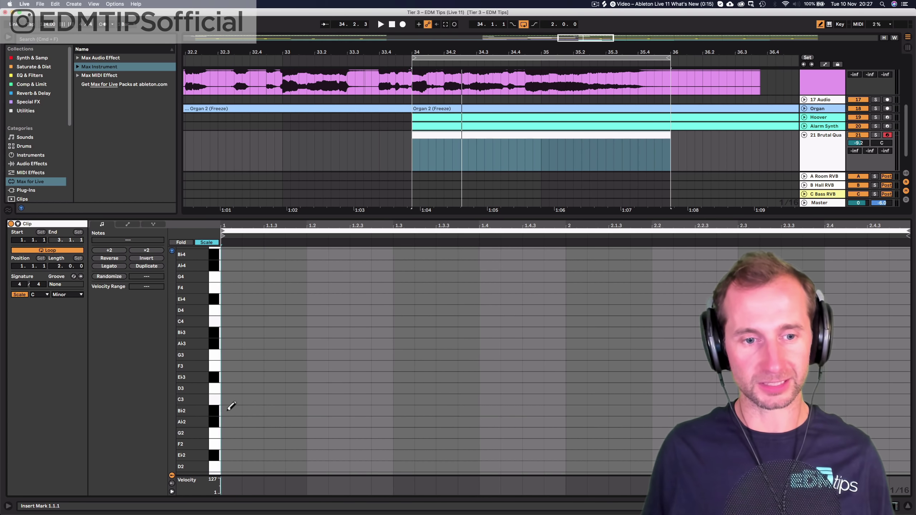
mouse_move(228, 410)
mouse_down()
mouse_move(260, 354)
mouse_move(347, 311)
mouse_move(383, 383)
mouse_move(466, 352)
mouse_move(581, 395)
mouse_move(642, 317)
mouse_move(705, 288)
mouse_up()
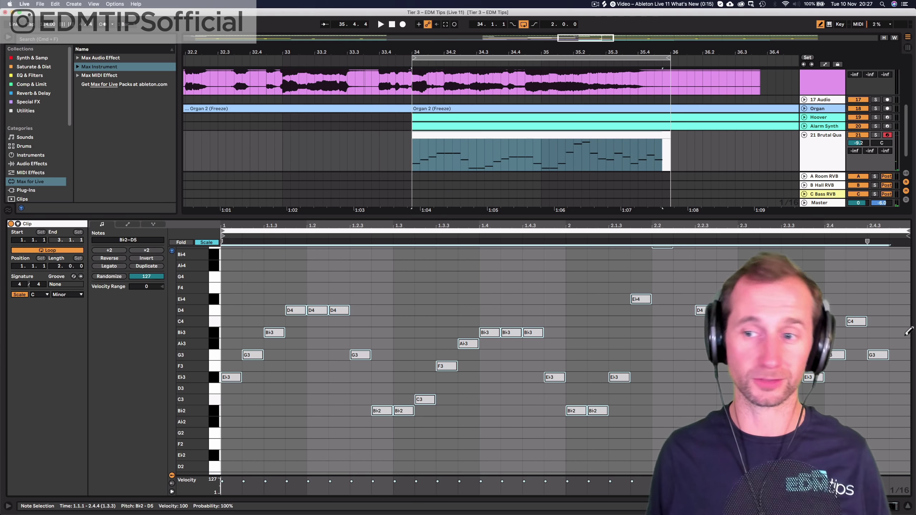
drag(904, 328, 905, 329)
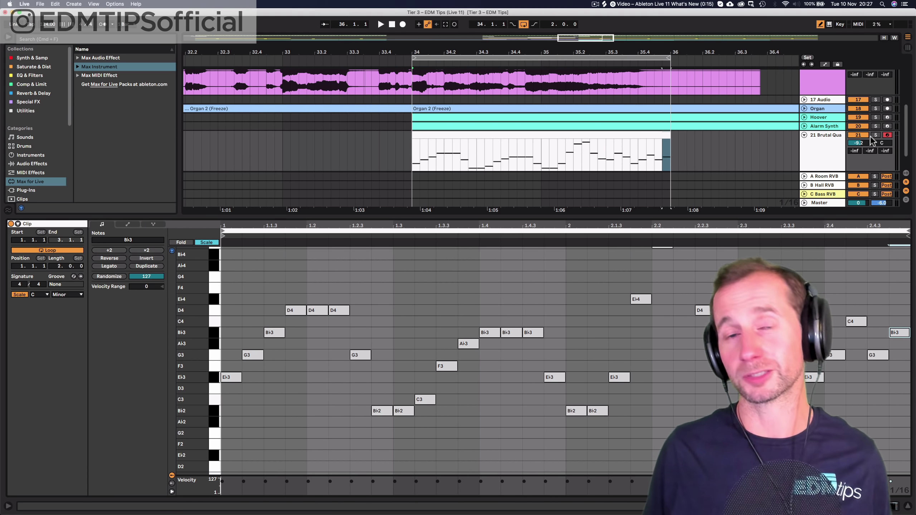
key(space)
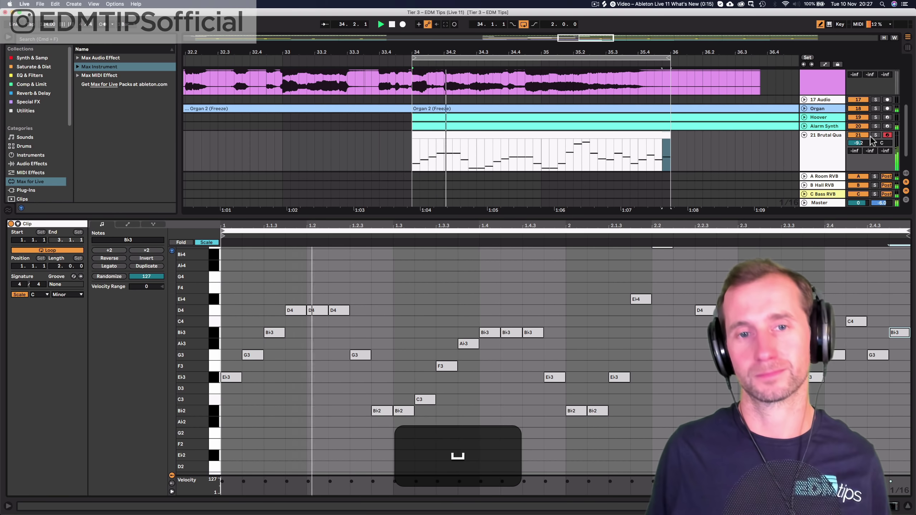
drag(859, 143, 858, 135)
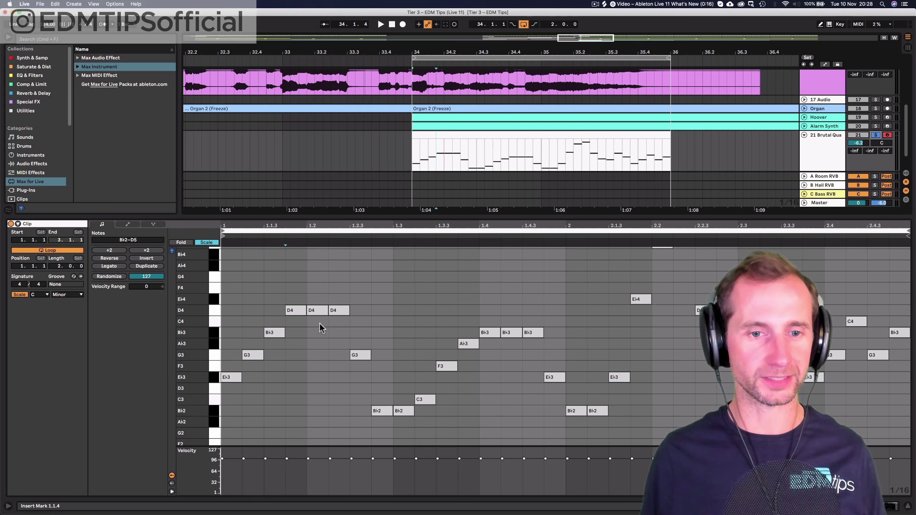
- Lower the first D4 note's velocity to 57, reduce every note's velocity to 1, and play the clip
click(287, 460)
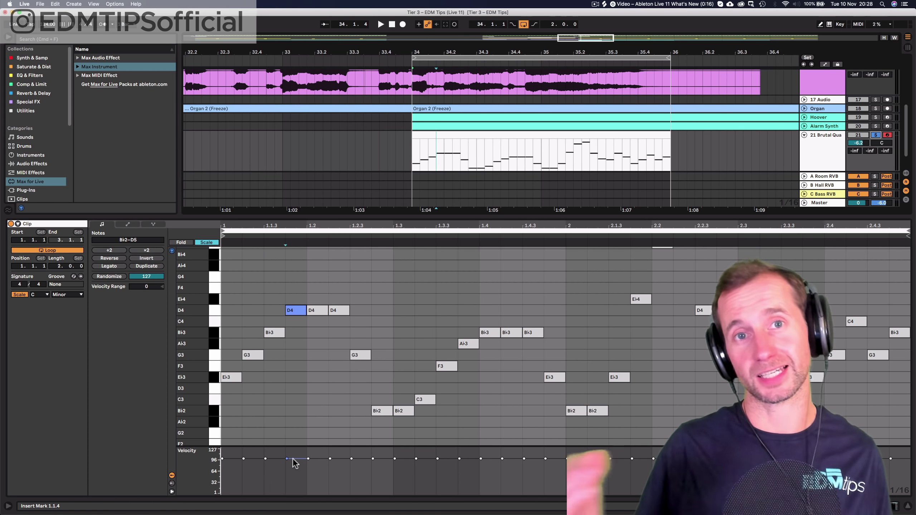
drag(293, 459, 292, 459)
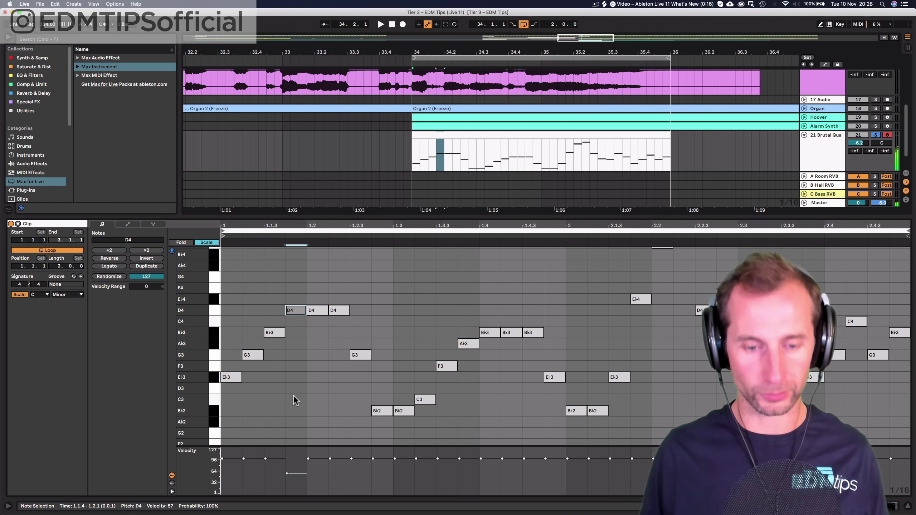
key(super+a)
drag(284, 460, 283, 493)
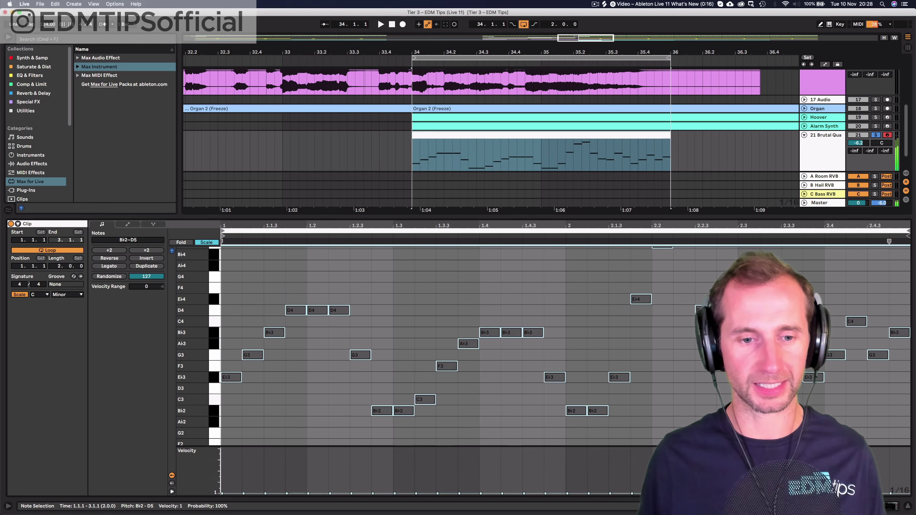
key(space)
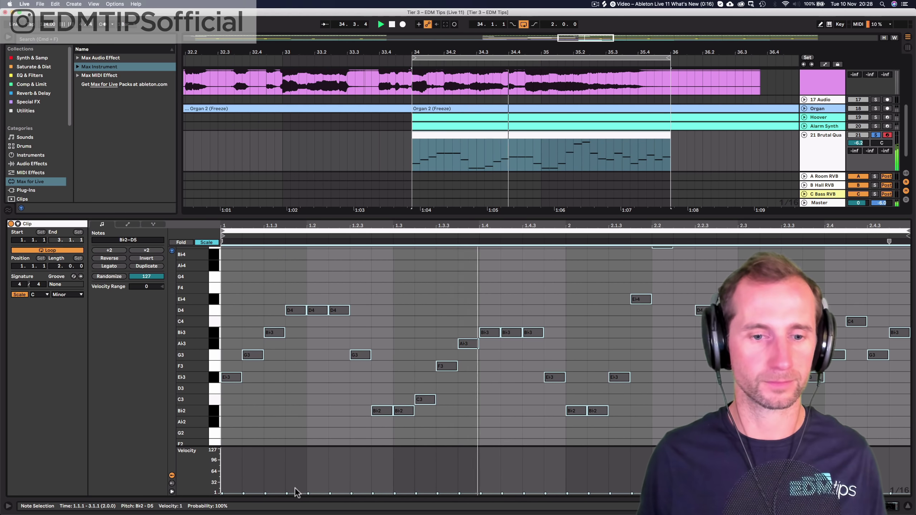
- Try a velocity of 127 on all the notes and undo the velocity changes
drag(294, 493, 294, 449)
key(super+z)
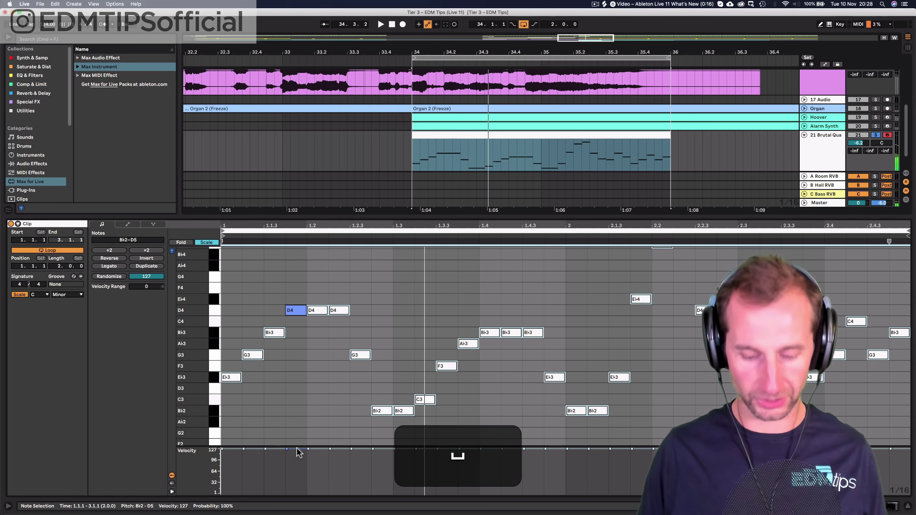
key(super+z)
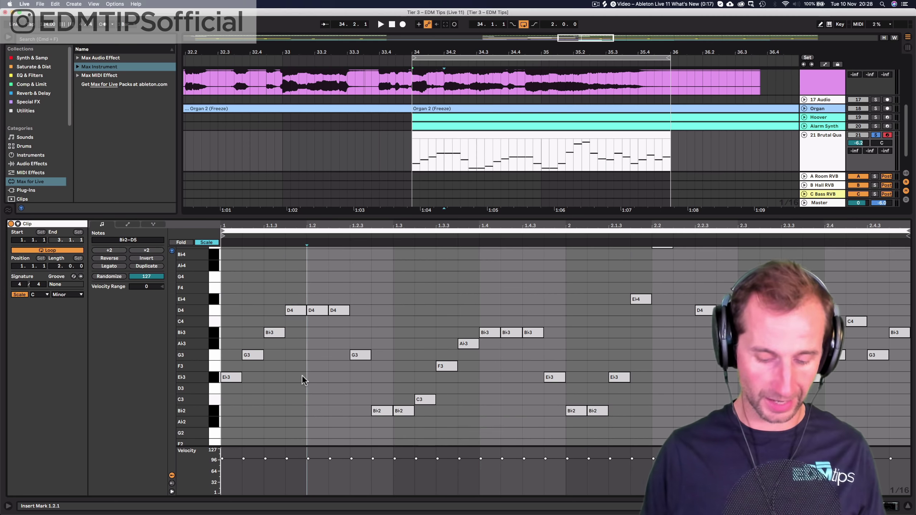
- Give all the clip's notes a velocity range of +101 and lower the range so it starts at 47
key(super+a)
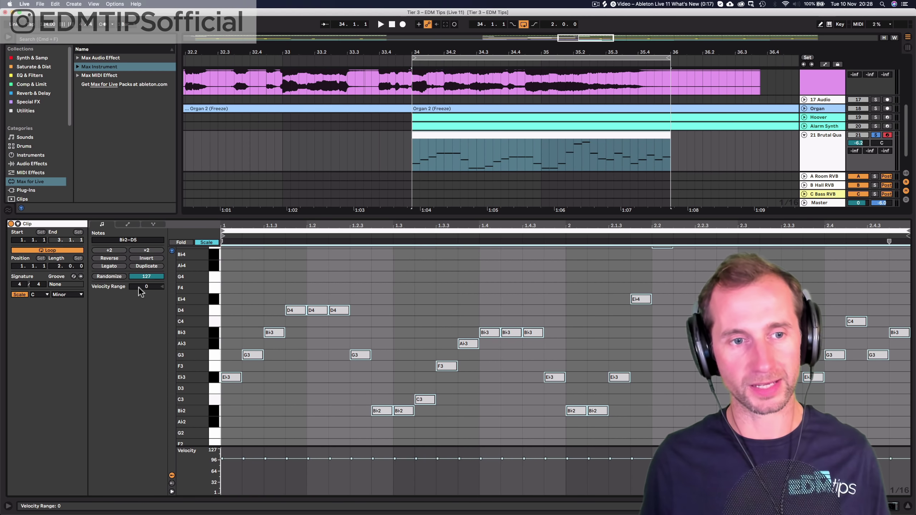
drag(144, 287, 145, 270)
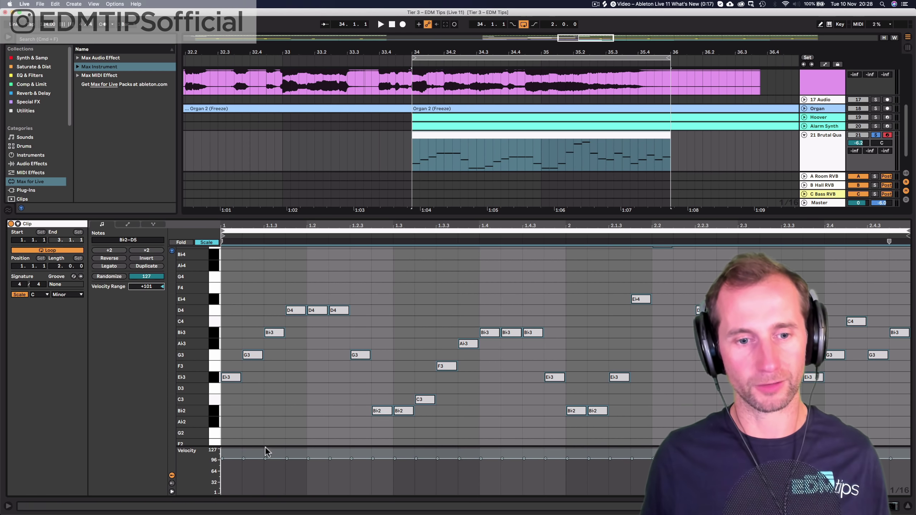
drag(265, 456, 265, 477)
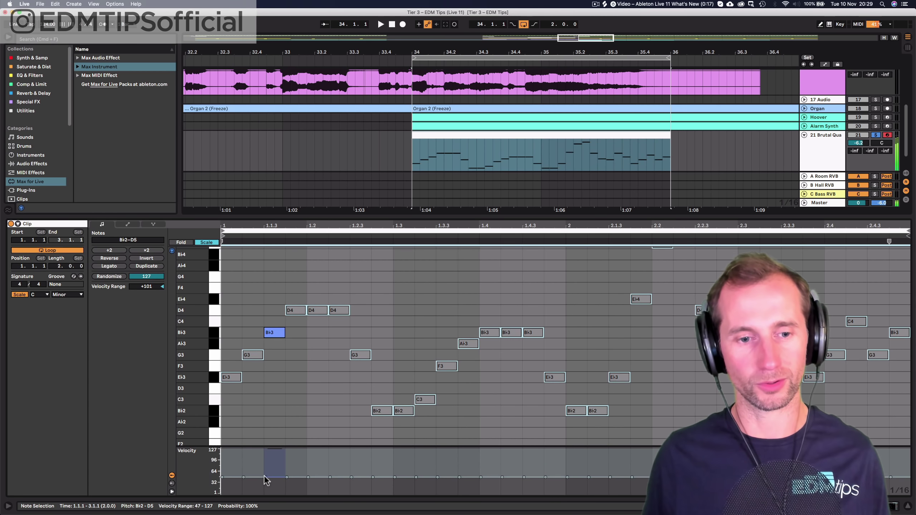
- Undo the last change to the notes' velocity range and play the clip
key(super+z)
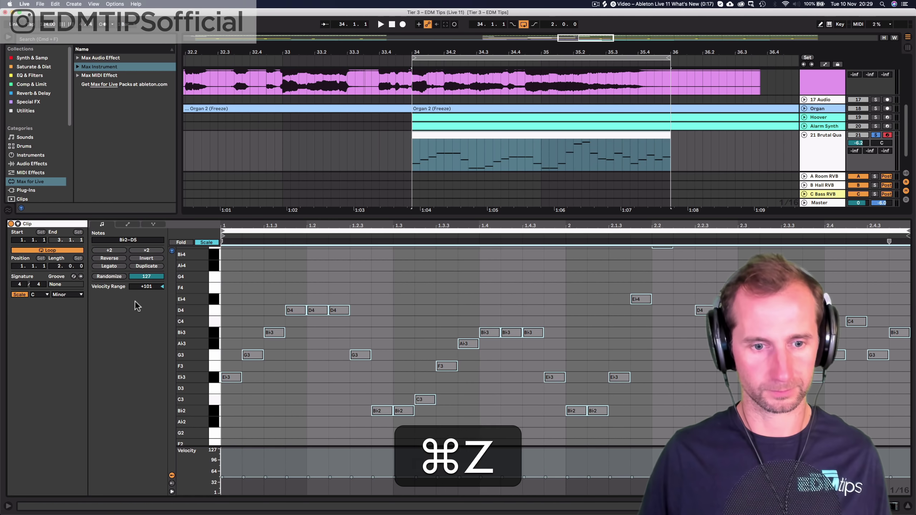
key(space)
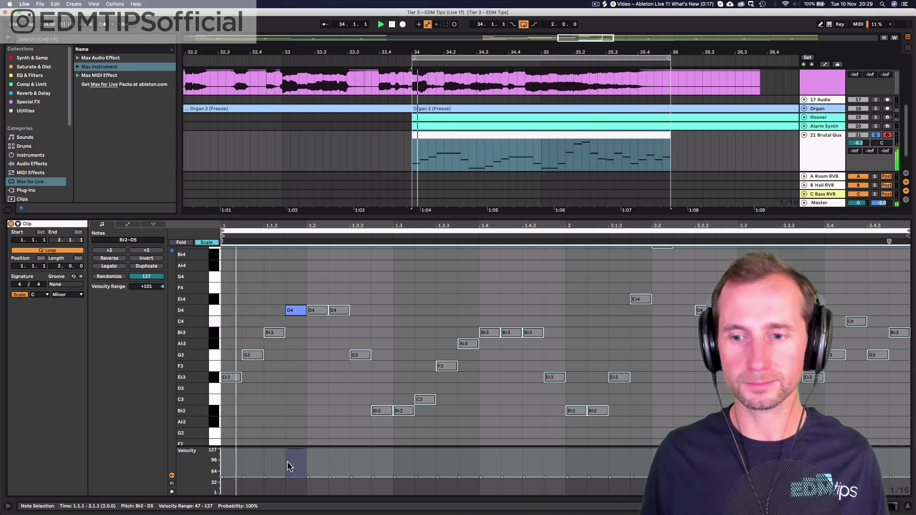
click(323, 455)
key(space)
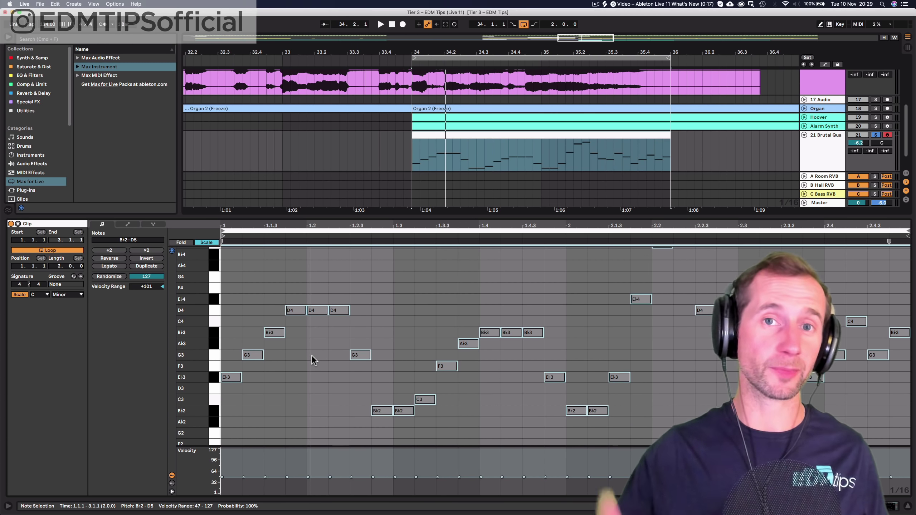
key(space)
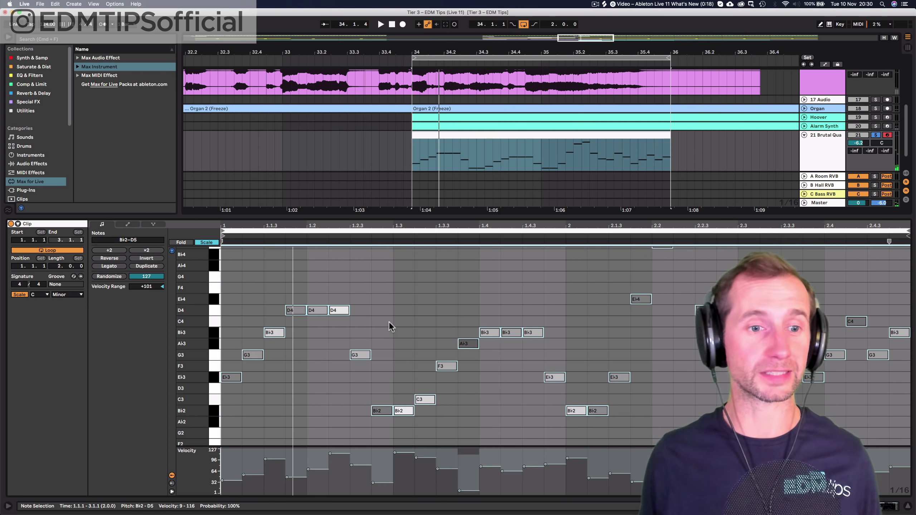
- Randomize the velocities of all notes in the clip with an amount of 127 and play the result
click(111, 274)
click(110, 275)
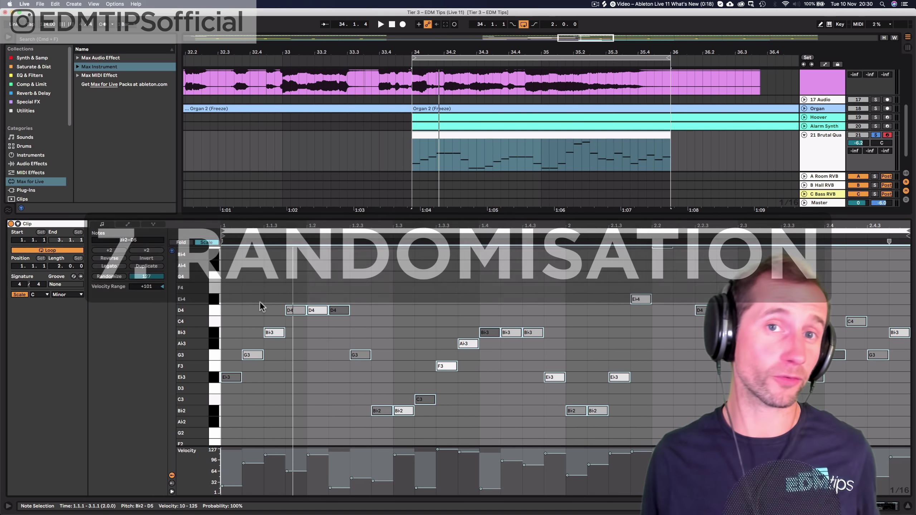
key(space)
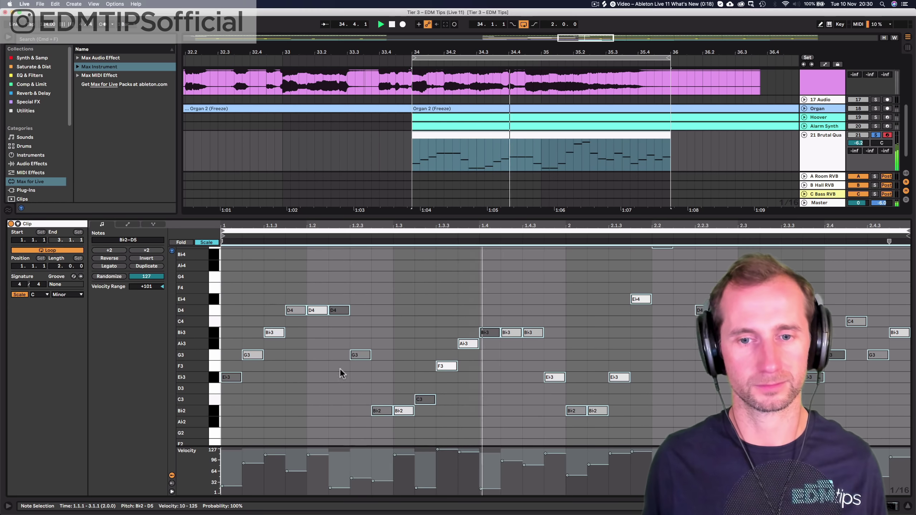
key(space)
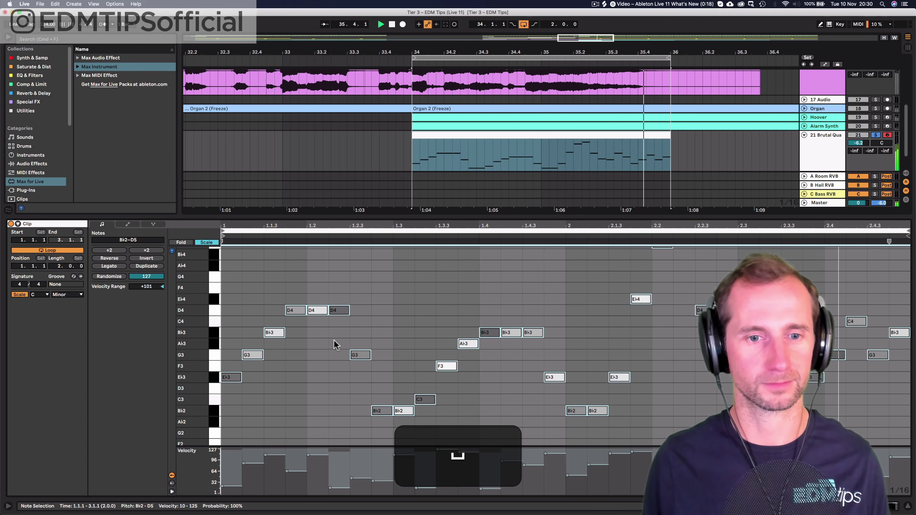
- Show the note probability lane, enlarge the velocity and probability area, and play the clip
click(172, 483)
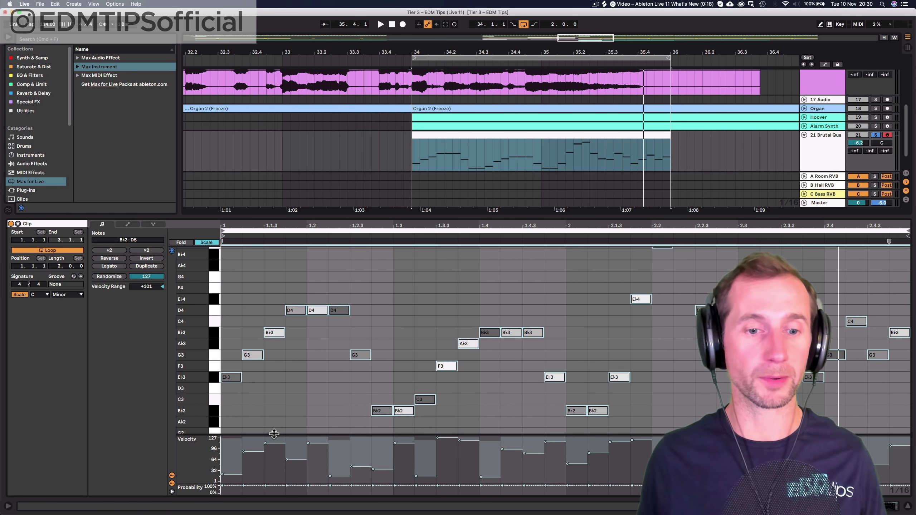
drag(272, 437, 272, 297)
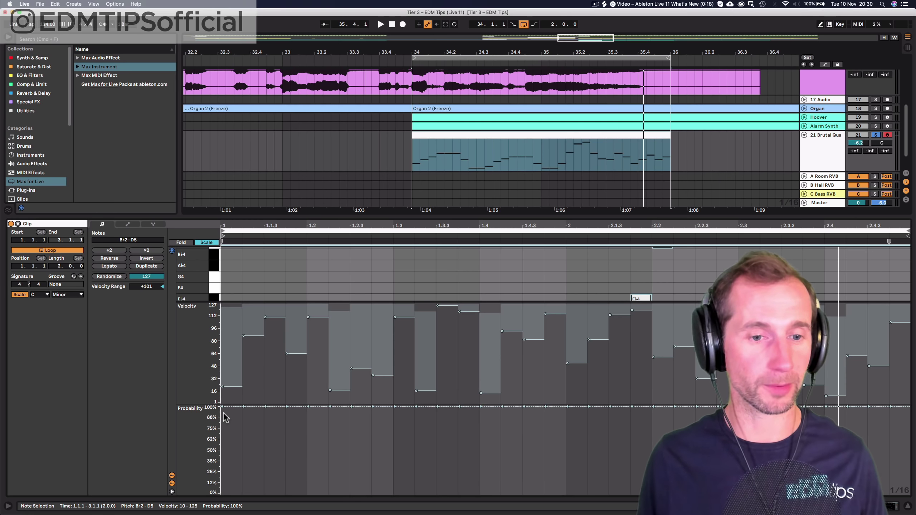
key(space)
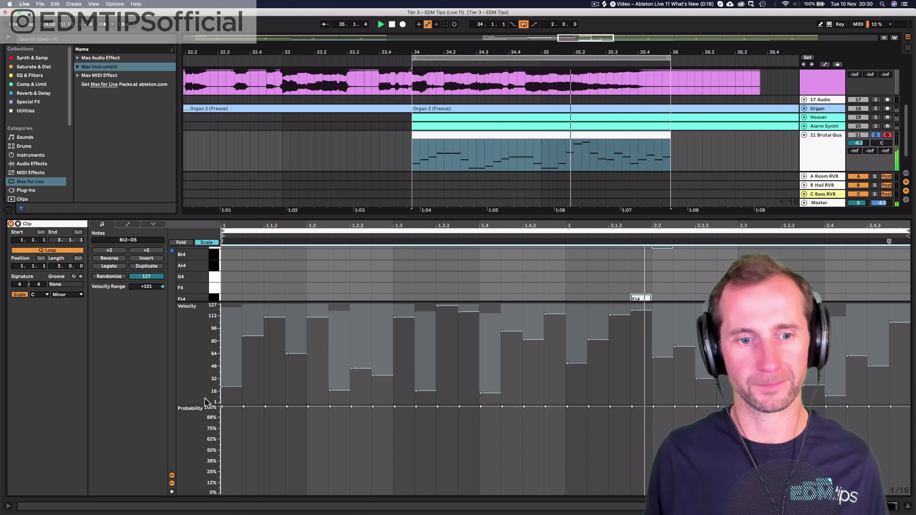
key(space)
- Set the probability of every note in the clip to 50%
click(220, 450)
drag(224, 449, 241, 456)
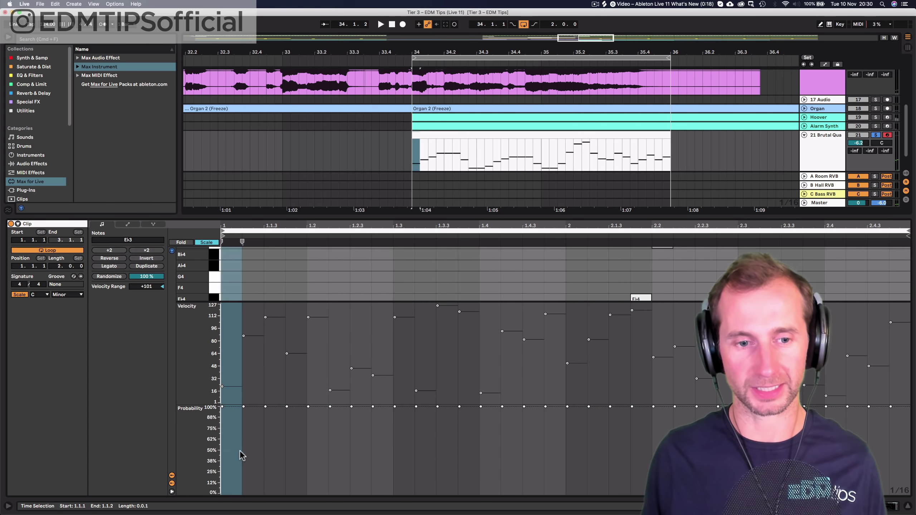
key(super+a)
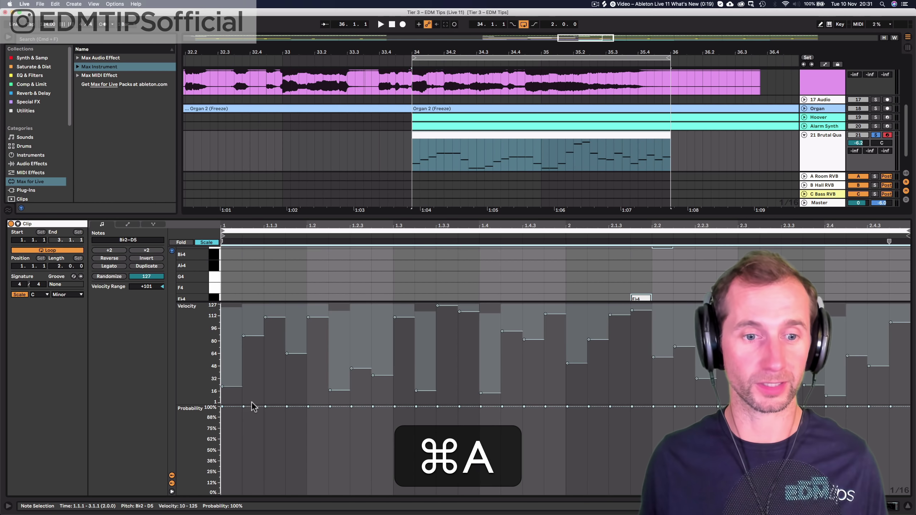
drag(245, 407, 245, 449)
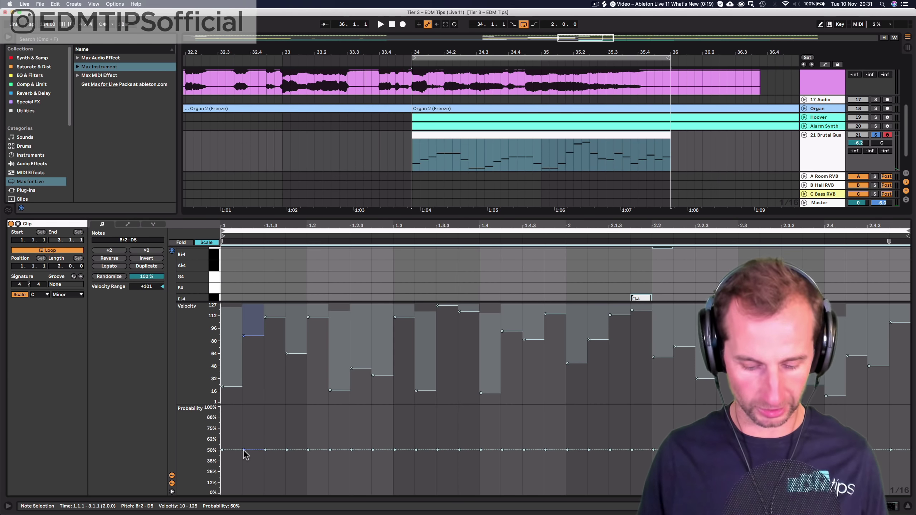
- Duplicate the two-bar Brutal Quad clip and loop both clips from 34.1.1 to 38.1.1
key(shift+Tab)
click(444, 257)
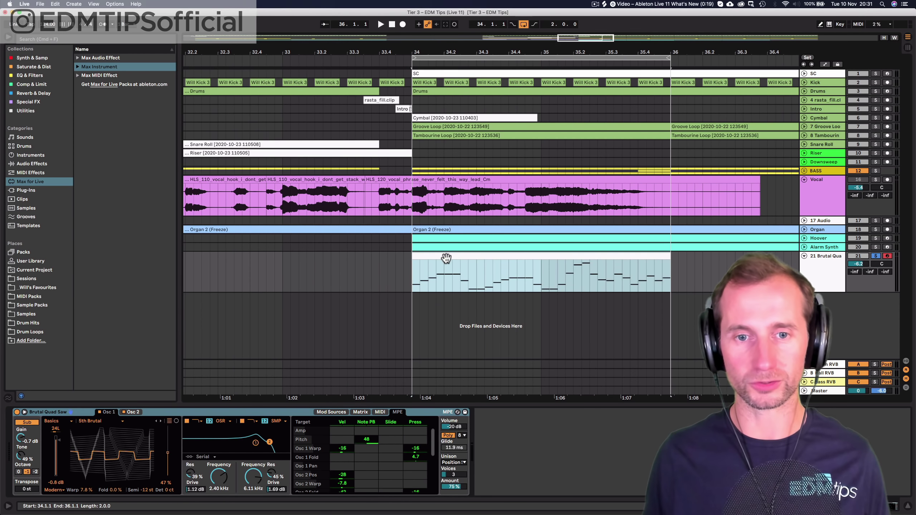
key(super+d)
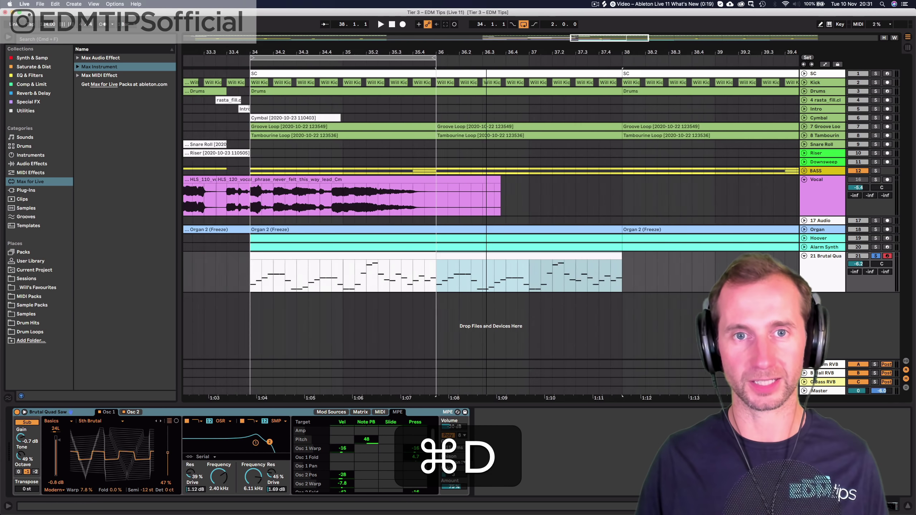
shift+click(397, 274)
key(super+l)
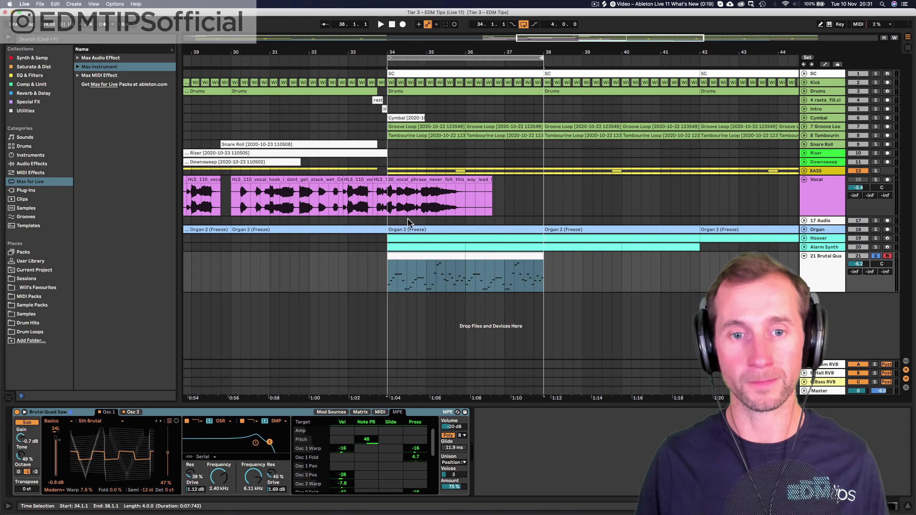
- Play the soloed Brutal Quad track from bar 34 to audition the note probability
click(385, 277)
key(space)
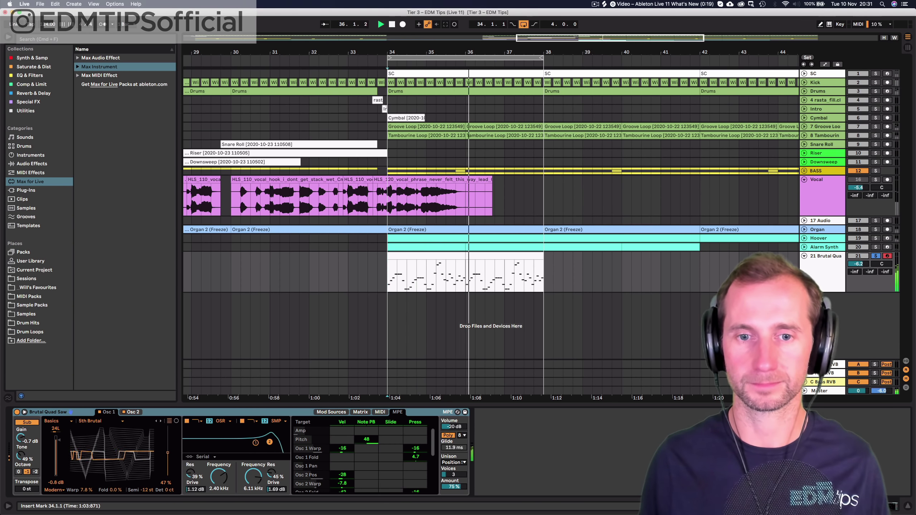
key(space)
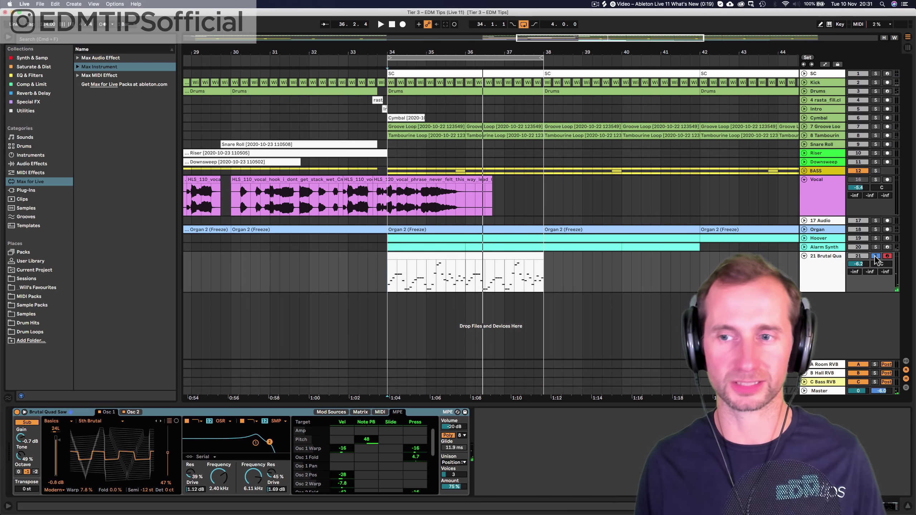
- Unsolo the Brutal Quad track, set its volume to -3.3 dB and play the loop with the full arrangement
click(875, 256)
click(821, 259)
key(space)
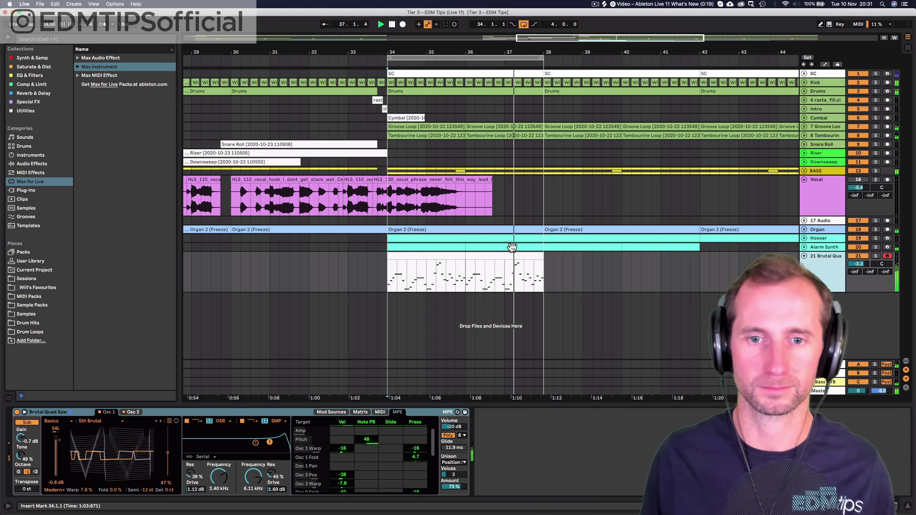
click(486, 257)
key(space)
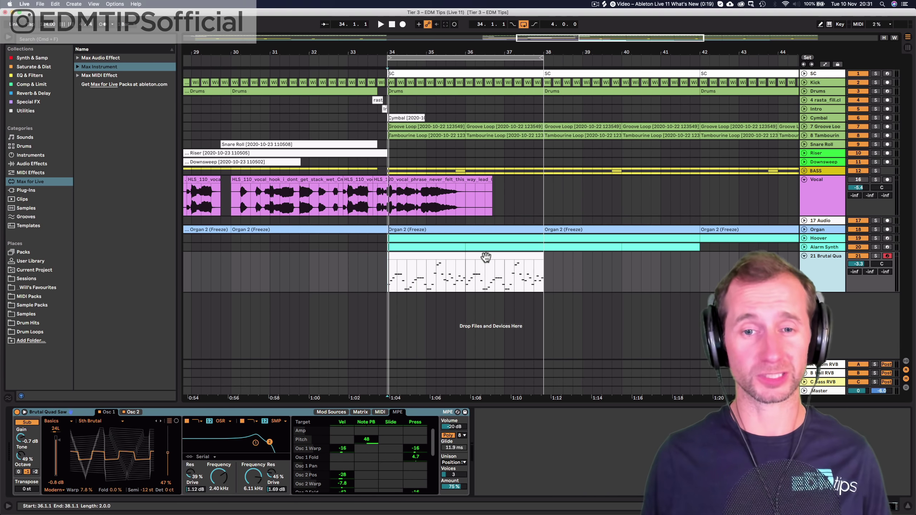
- Extend the arrangement loop starting at 34.1.1 to a length of 7.2.0
click(486, 257)
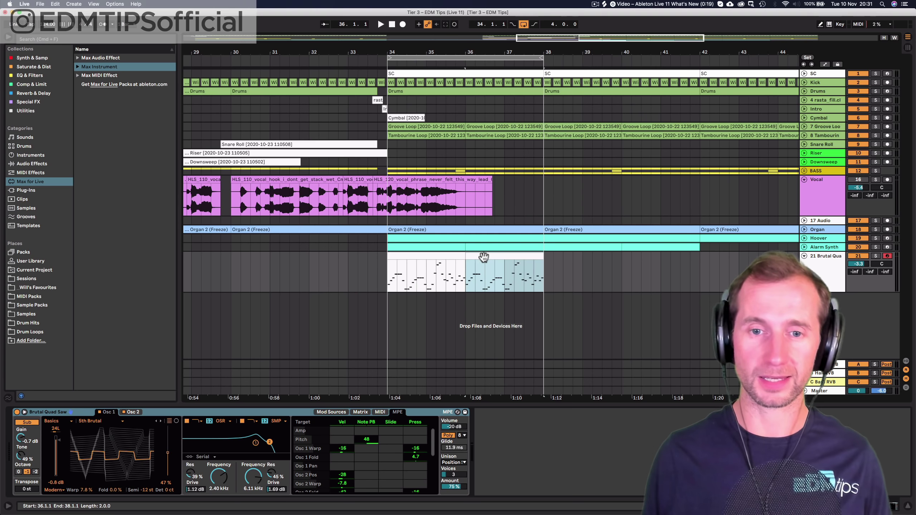
click(452, 258)
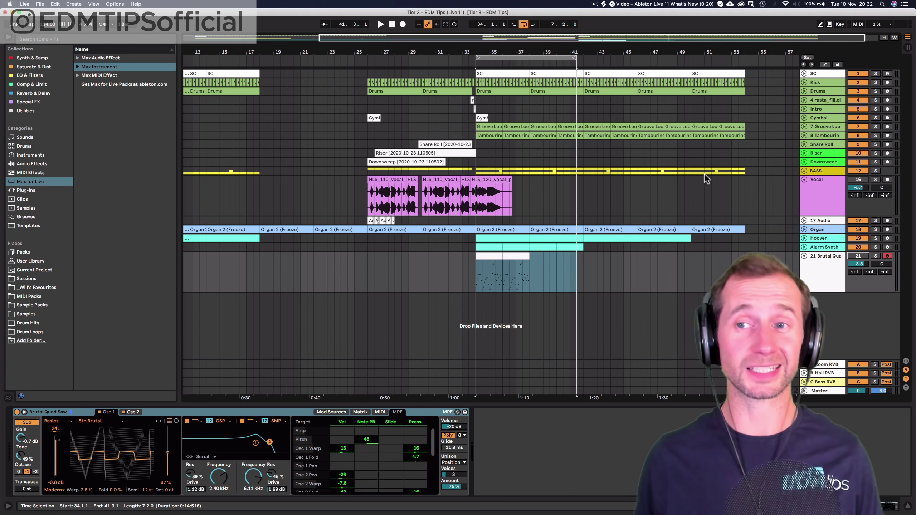
mouse_move(660, 53)
mouse_down()
mouse_move(662, 67)
mouse_move(660, 54)
mouse_up()
- Show each track's performance impact meter in the Session view mixer and play the project across all tracks
click(890, 24)
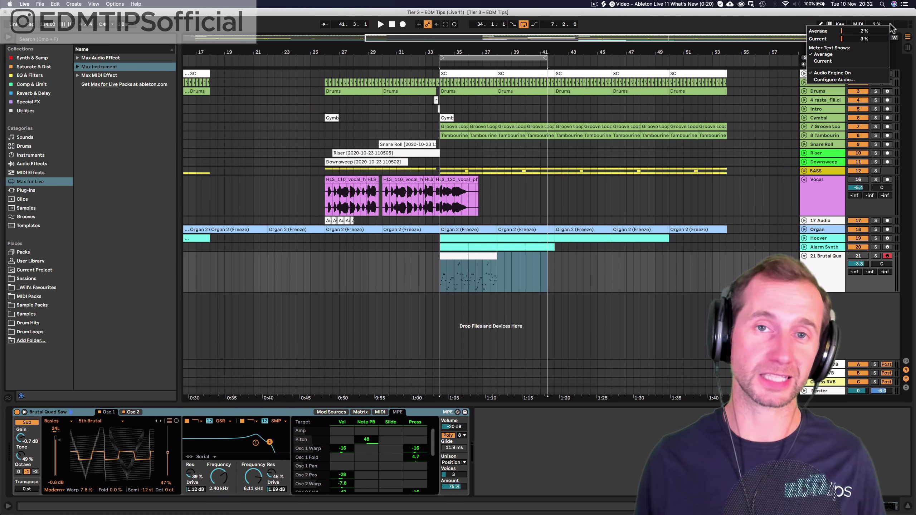
key(Escape)
key(Tab)
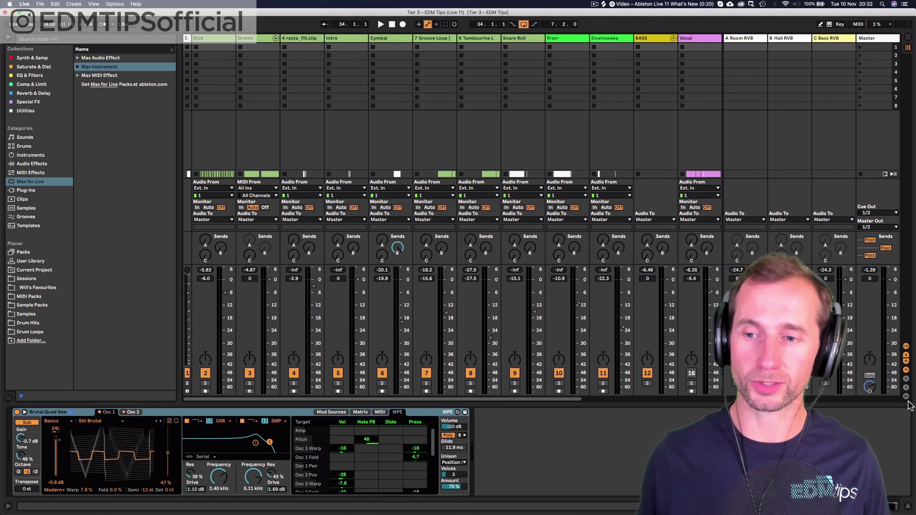
click(907, 396)
key(space)
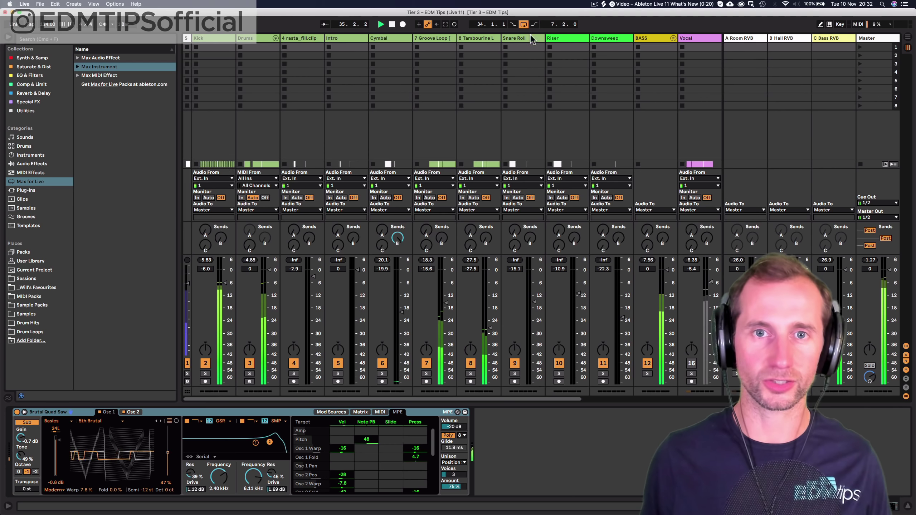
scroll(581, 300, right, 10)
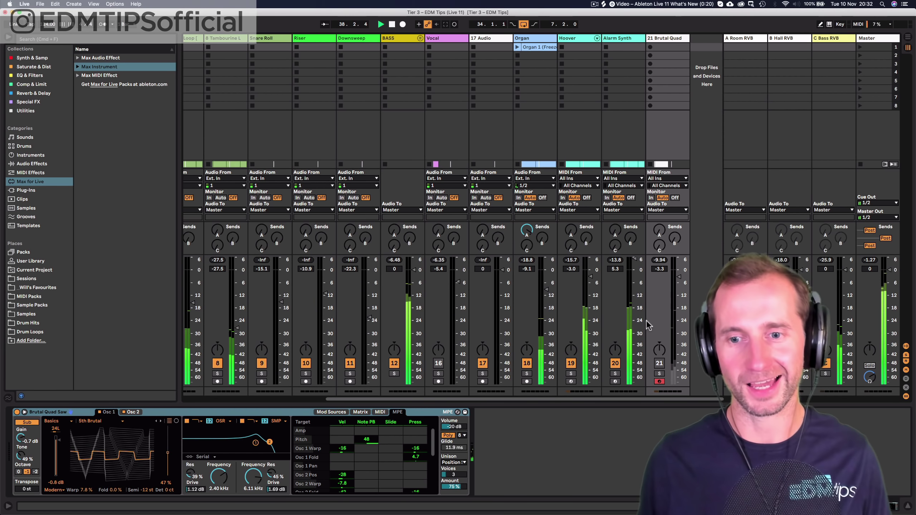
key(space)
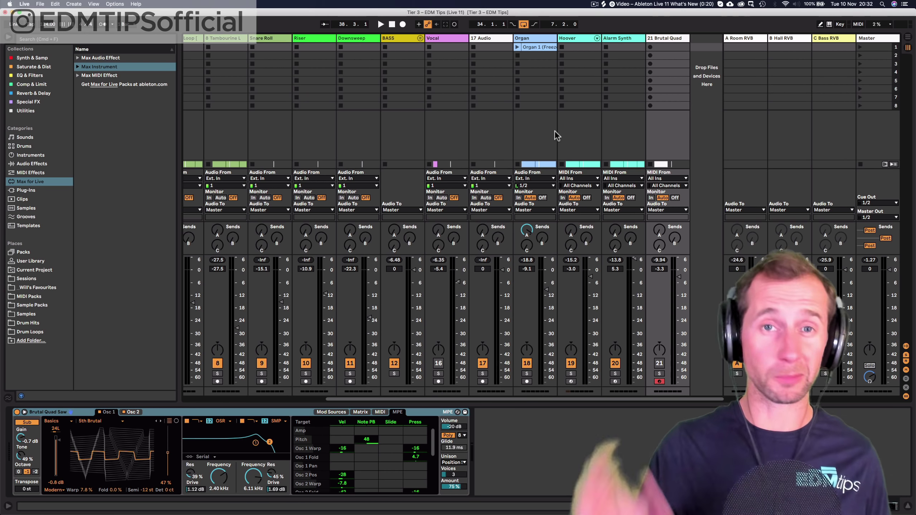
- Play the project and check the average and current CPU load
key(space)
click(876, 24)
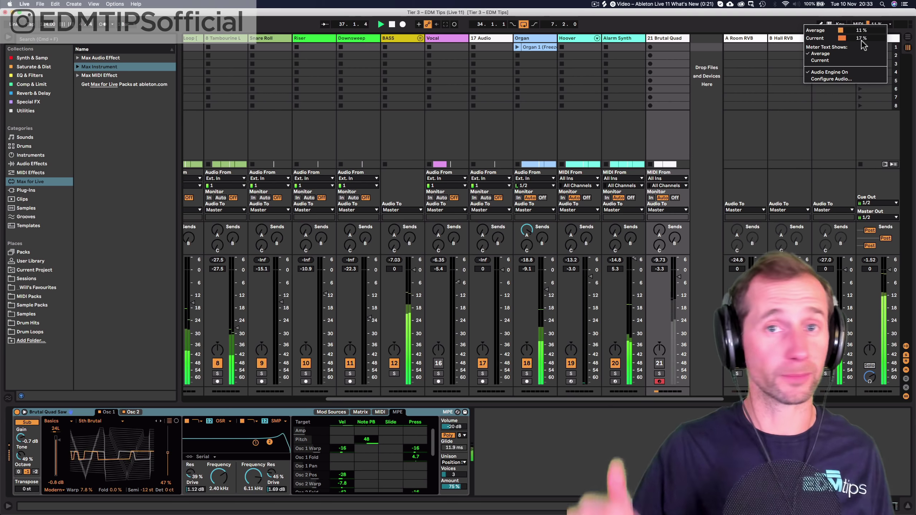
key(space)
click(603, 90)
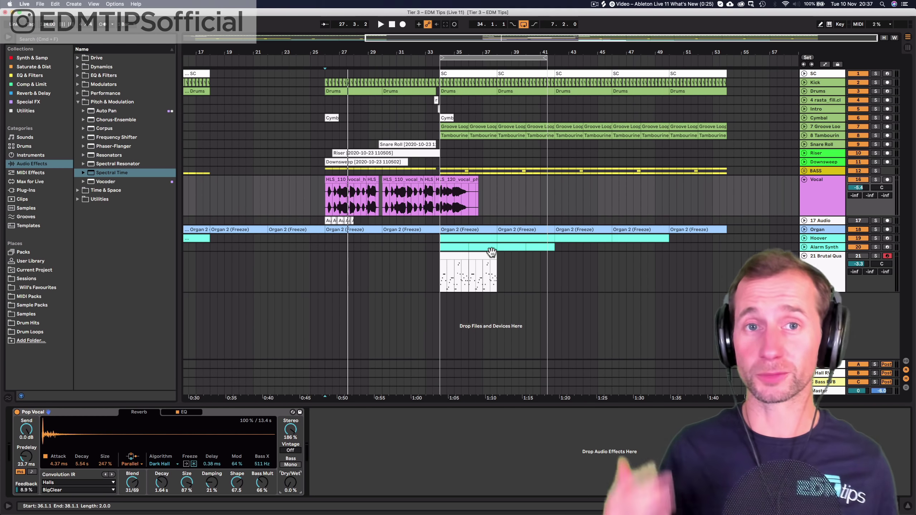
- Collapse the Pitch & Modulation audio effects and expand Time & Space to locate Hybrid Reverb
click(74, 411)
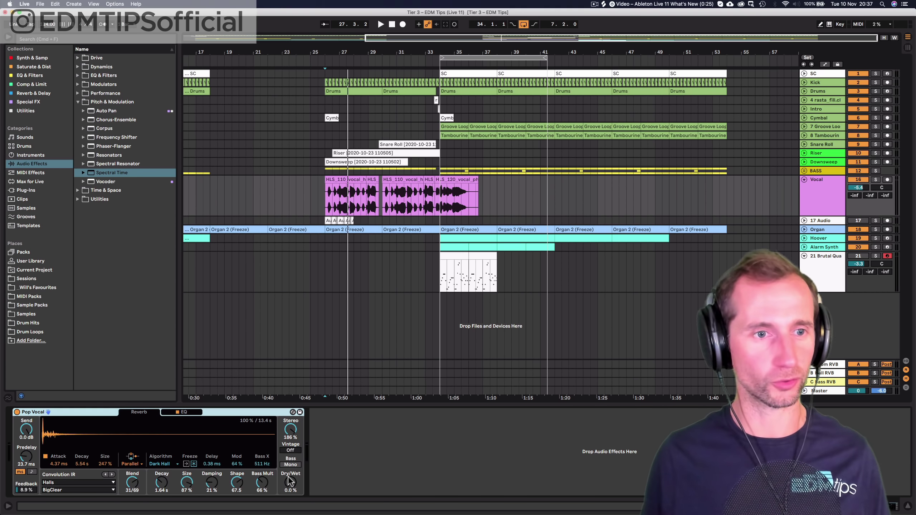
click(78, 101)
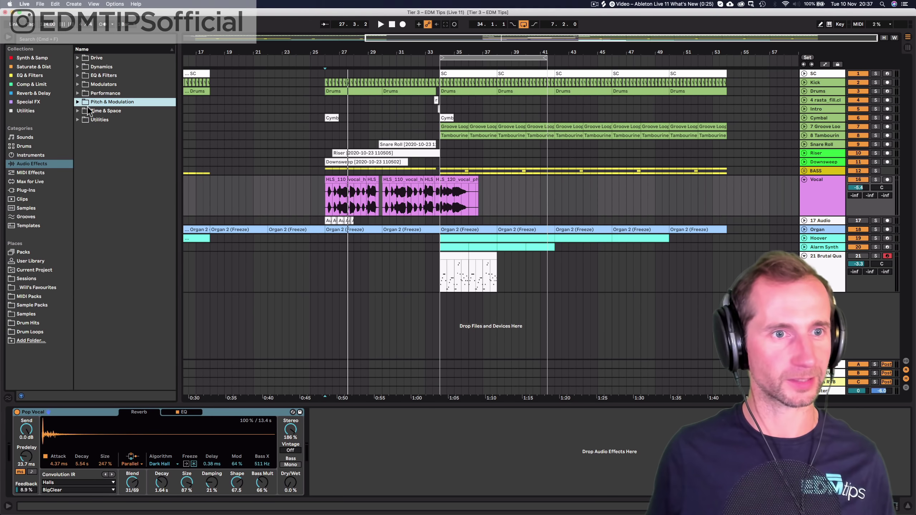
click(95, 111)
key(Right)
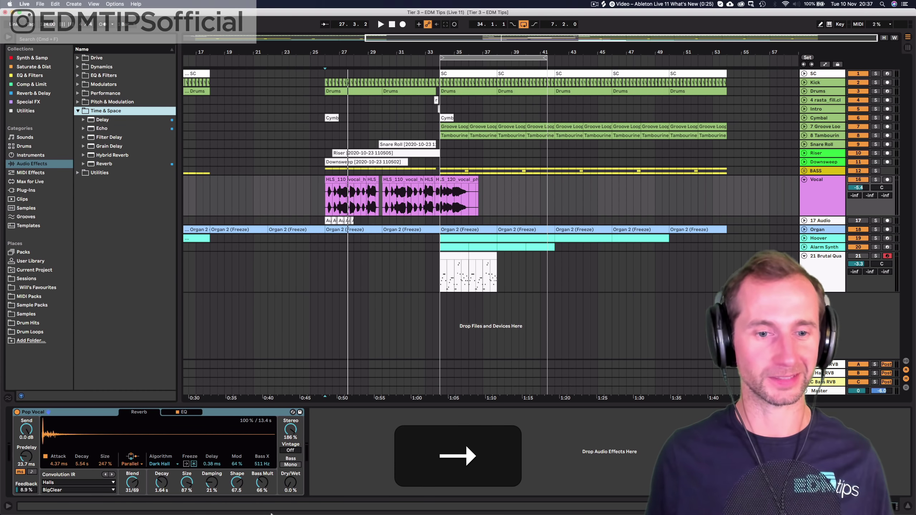
- Solo the Vocal track, play from bar 26 and raise the Pop Vocal reverb's Dry/Wet to 78%
click(292, 481)
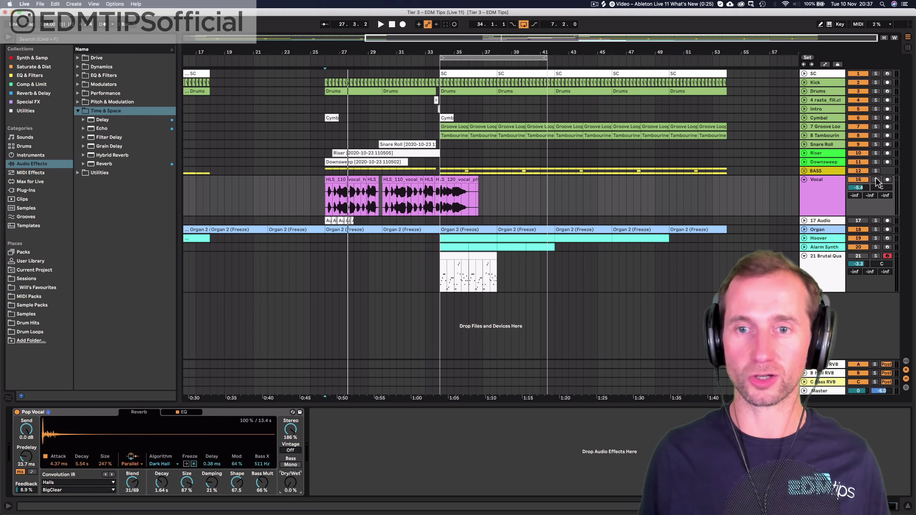
key(space)
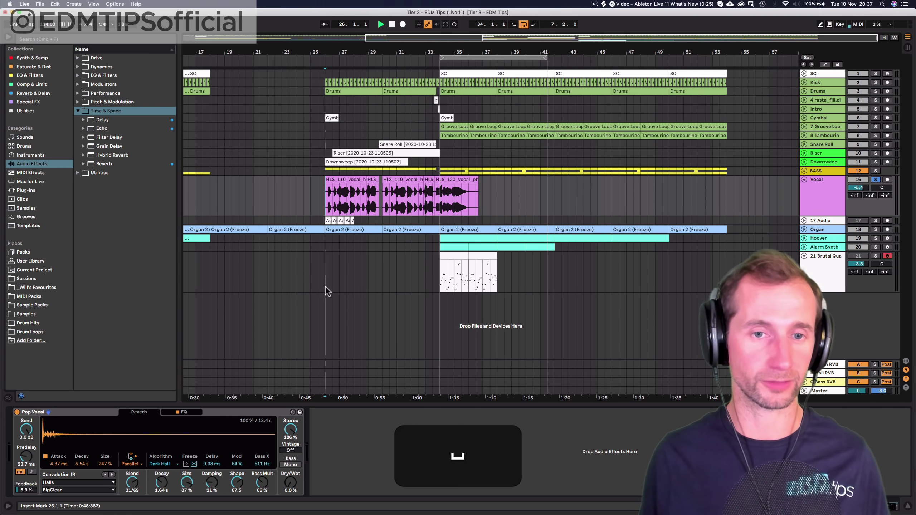
drag(285, 483, 285, 448)
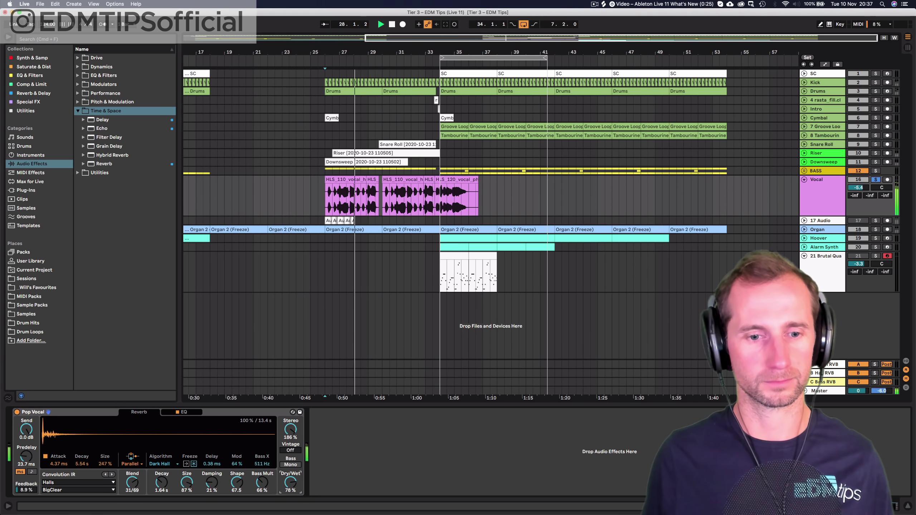
- Lower the Pop Vocal reverb's Dry/Wet to 70% and play the unsoloed vocal within the full mix
drag(285, 448, 285, 445)
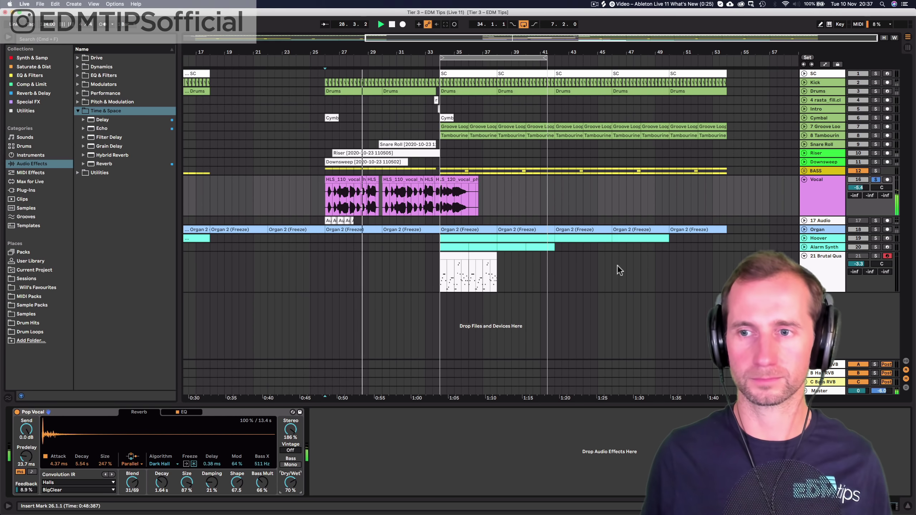
click(876, 179)
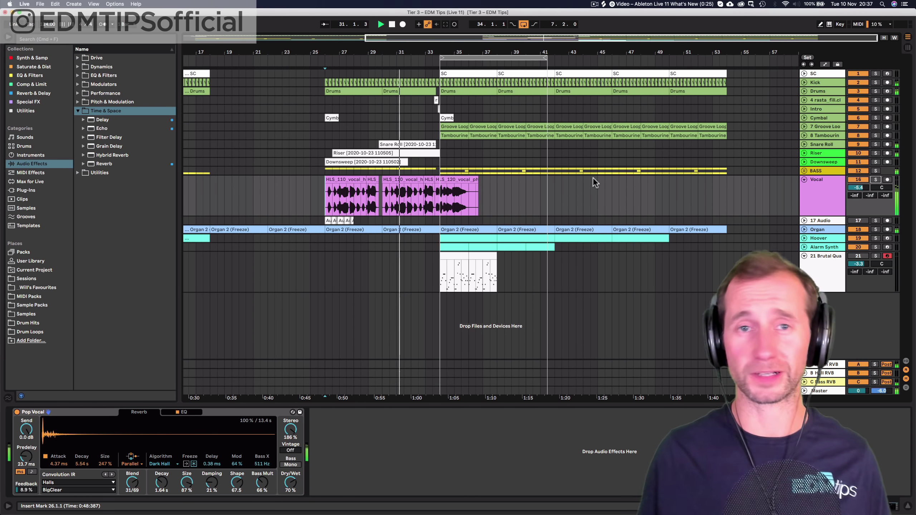
key(space)
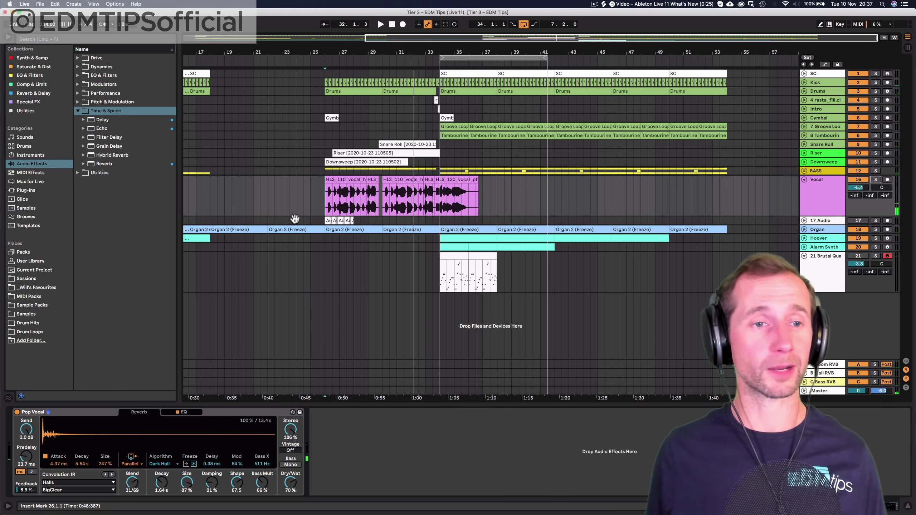
- Collapse the Time & Space audio effects and expand Pitch & Modulation to locate Spectral Resonator and Spectral Time
click(78, 111)
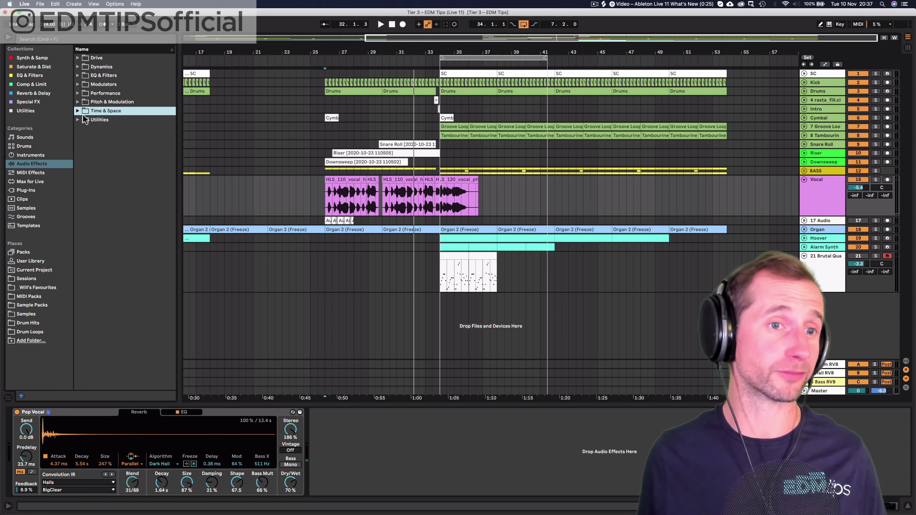
click(99, 102)
key(Right)
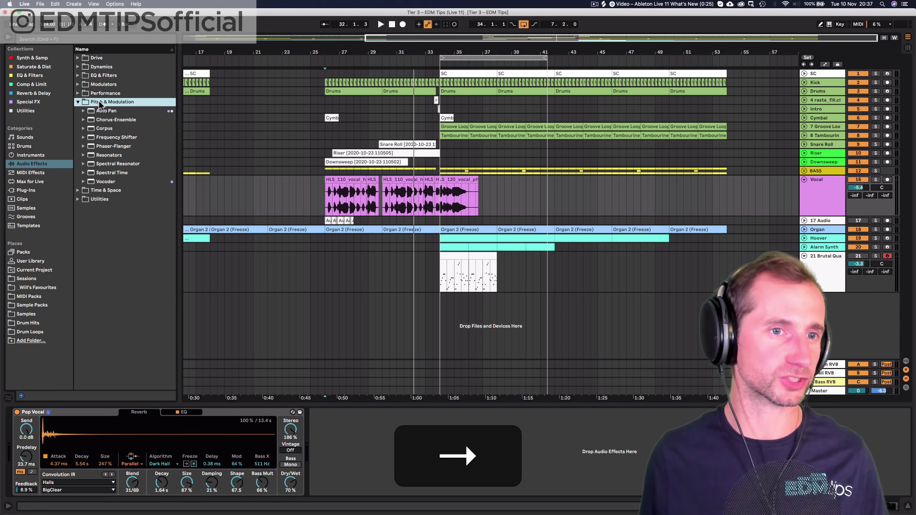
click(110, 163)
key(Down)
key(Up)
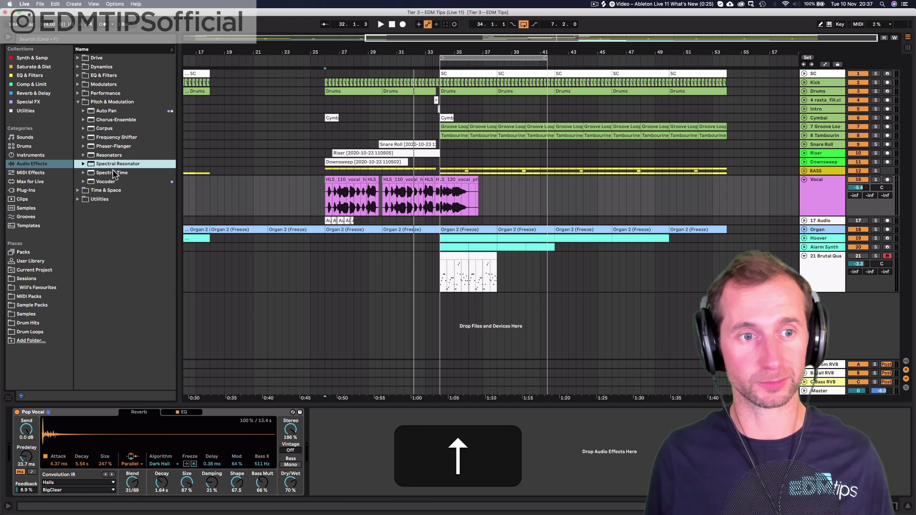
key(Down)
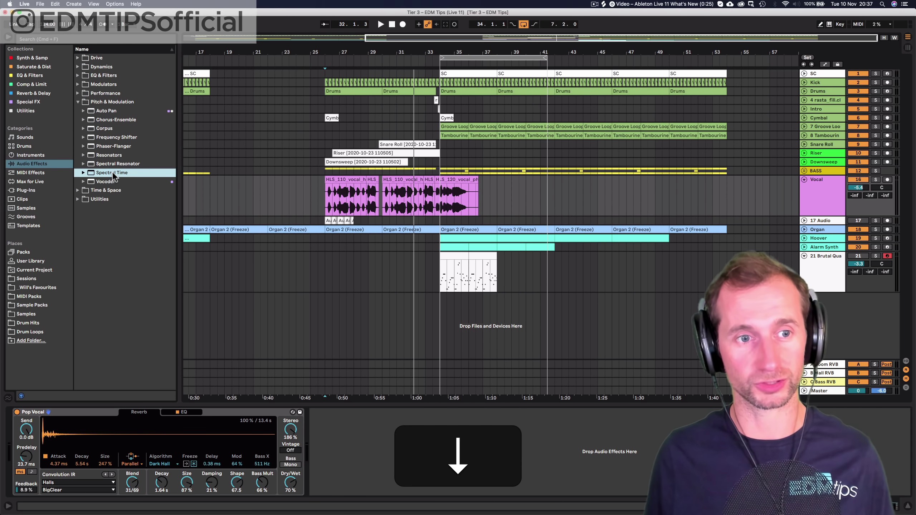
- Add Spectral Time after the soloed Brutal Quad Saw, play from bar 34 and raise its delay Time to 277 ms
click(876, 256)
click(442, 276)
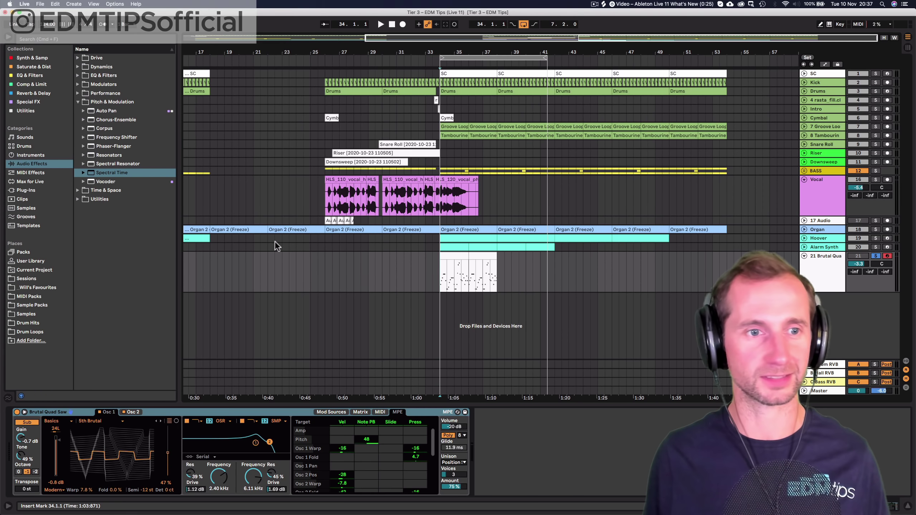
click(101, 173)
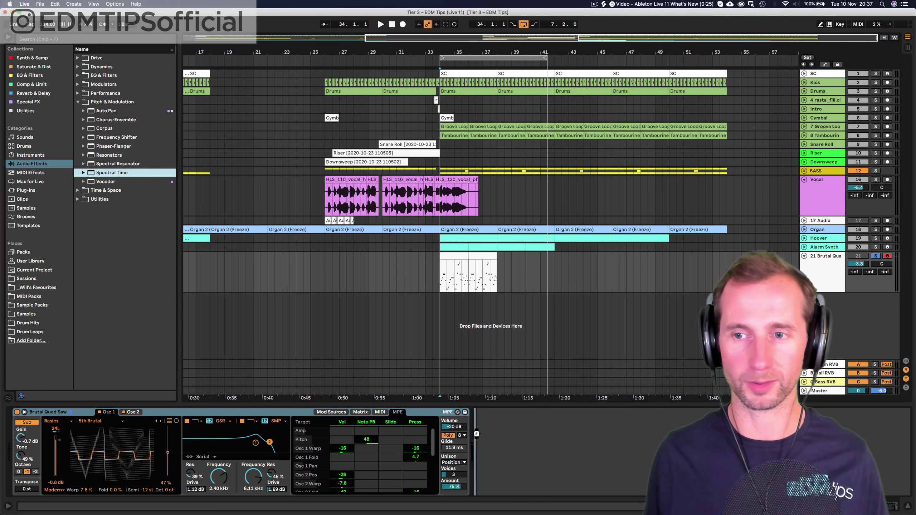
drag(102, 173, 476, 434)
key(space)
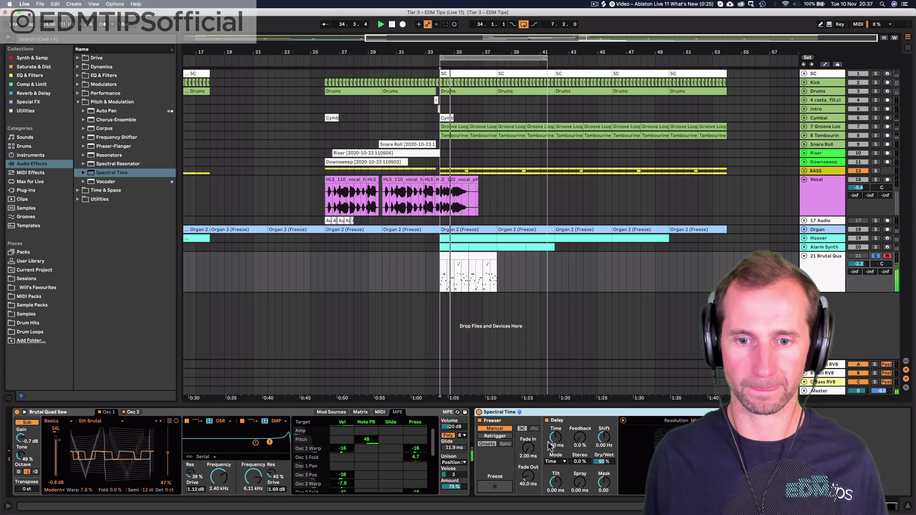
drag(556, 439, 556, 435)
key(space)
- Swap Spectral Time for its Delay Downshift preset and play the project with it
click(739, 412)
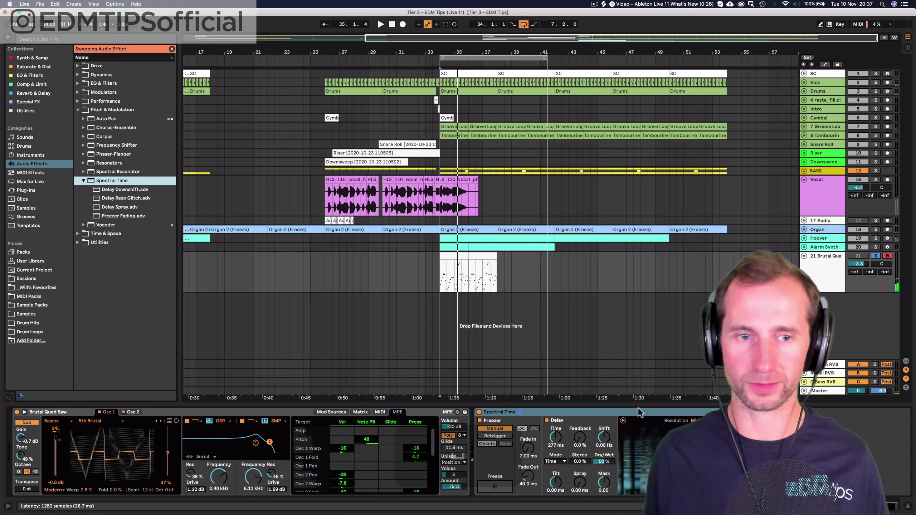
click(132, 189)
key(Return)
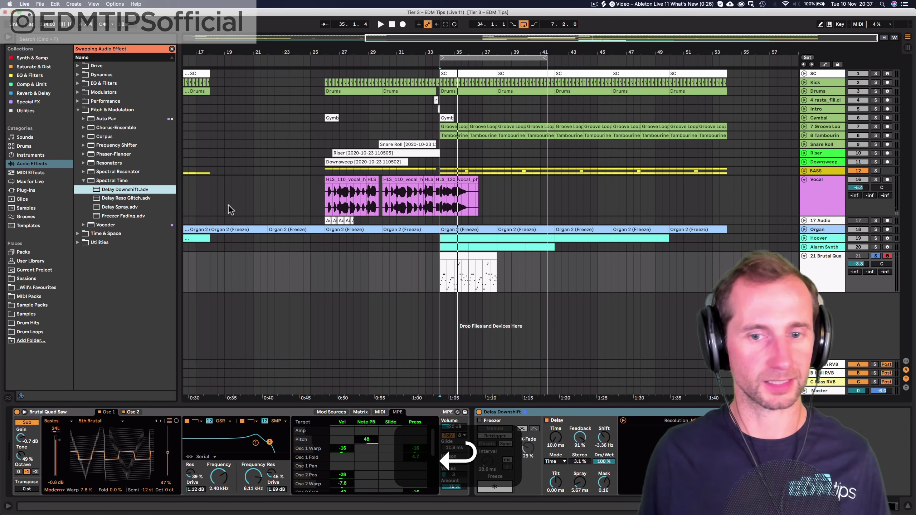
key(space)
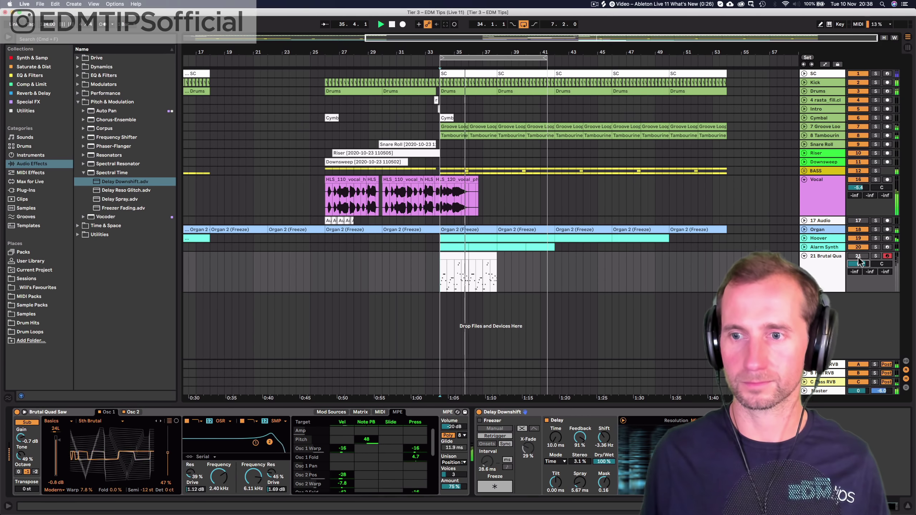
- Set the Brutal Quad track's volume to -2.4 and delete its Delay Downshift effect
click(858, 256)
drag(860, 265, 859, 274)
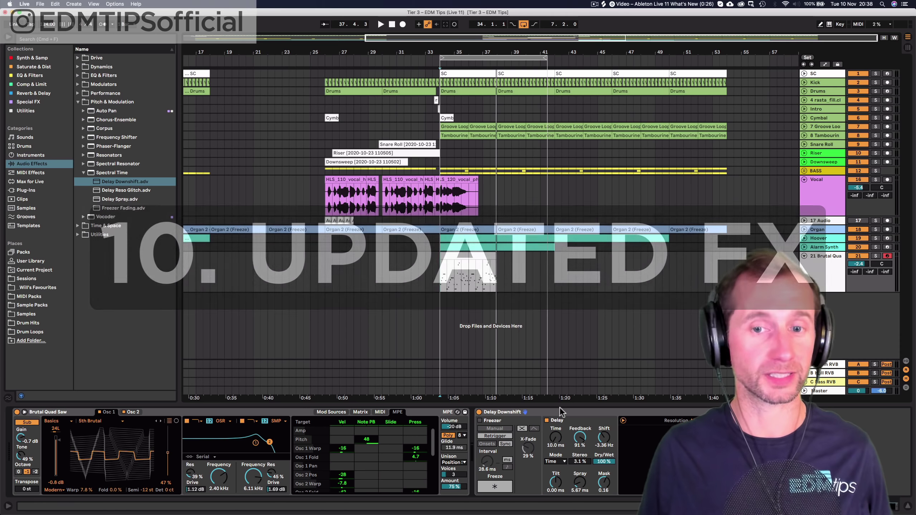
click(558, 414)
key(BackSpace)
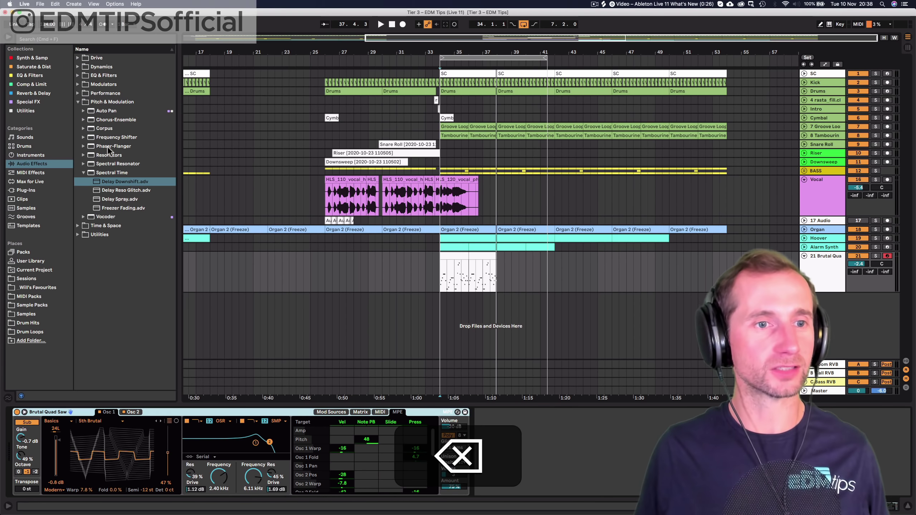
- Add Redux from the Drive audio effects after Brutal Quad Saw and play the track soloed from bar 34
click(83, 100)
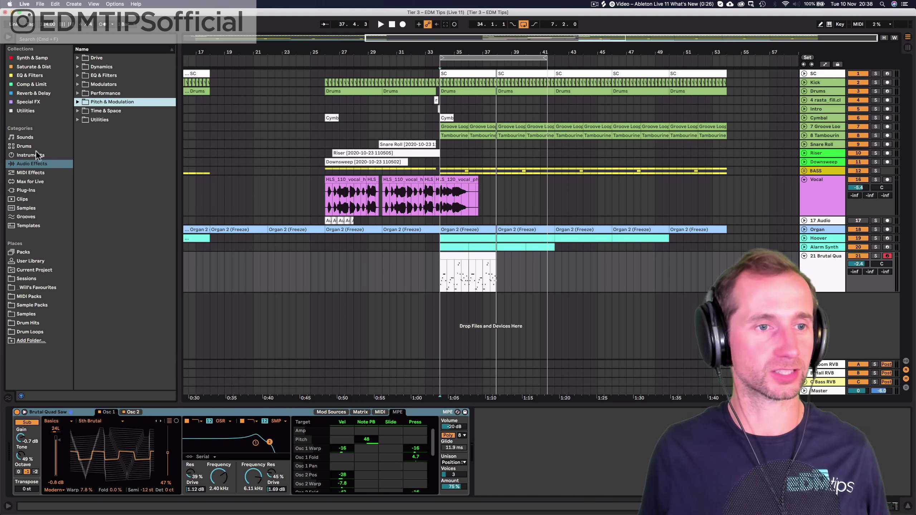
drag(103, 128, 566, 466)
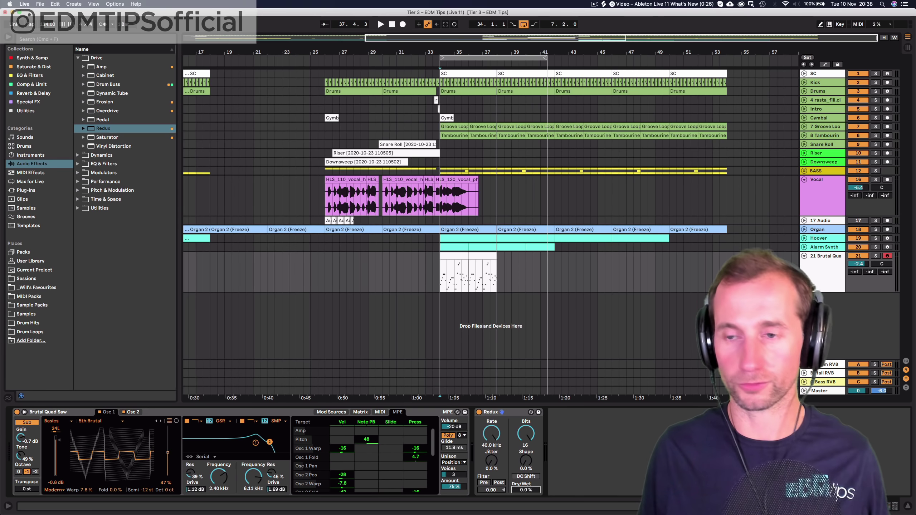
click(875, 257)
key(space)
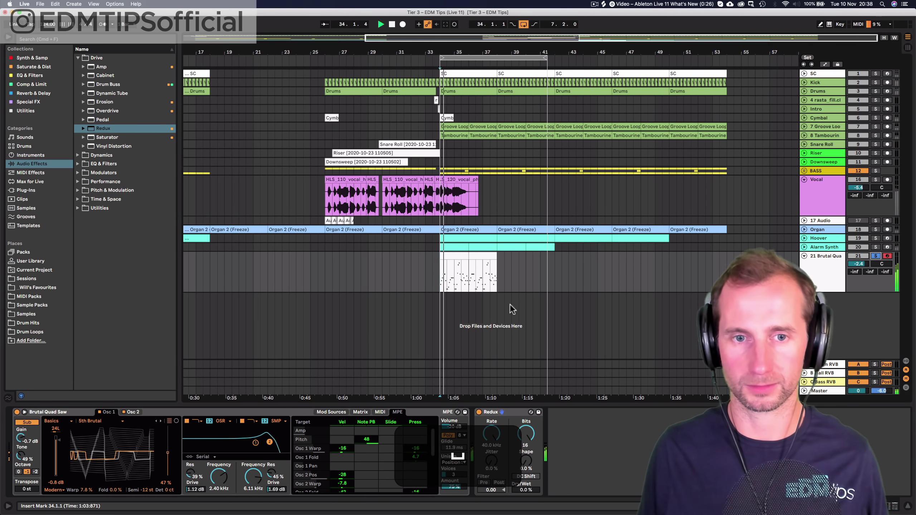
- Play the soloed Vocal track from bar 26, insert Redux before Pop Vocal and turn the Pop Vocal reverb off
click(325, 204)
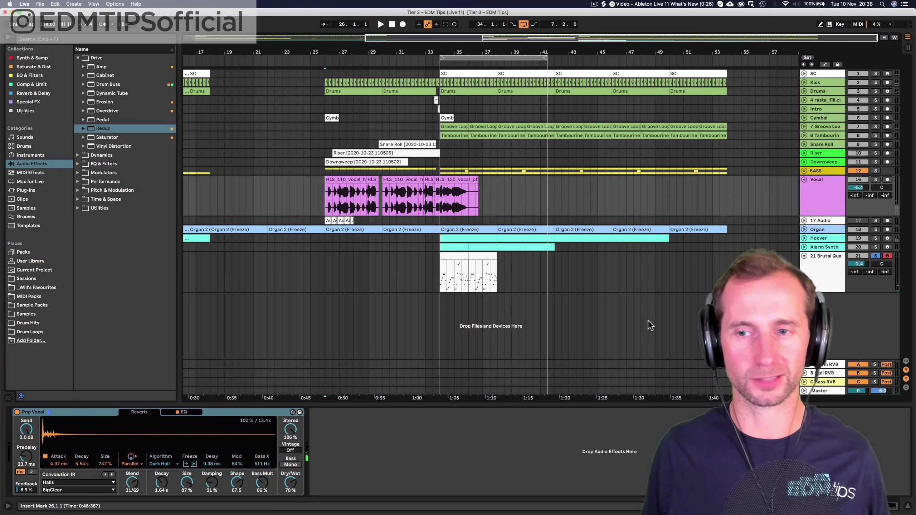
click(876, 179)
key(space)
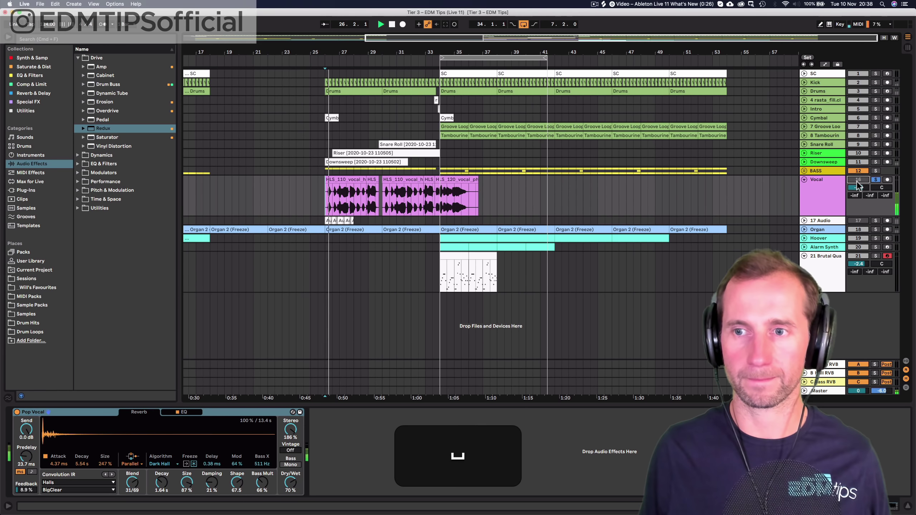
drag(93, 134, 84, 420)
click(90, 412)
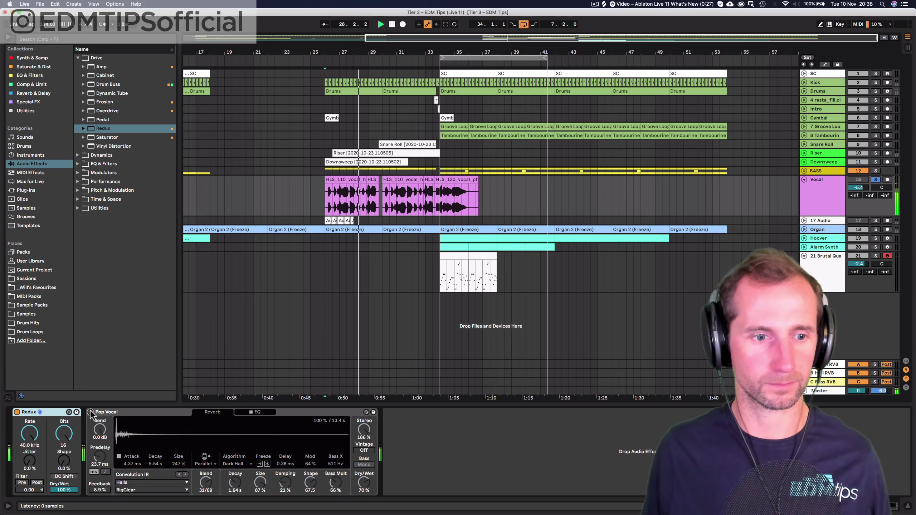
- Set the vocal's Redux to a Rate of 3.03 kHz, Shape 22% and Dry/Wet 38%
drag(30, 433, 29, 452)
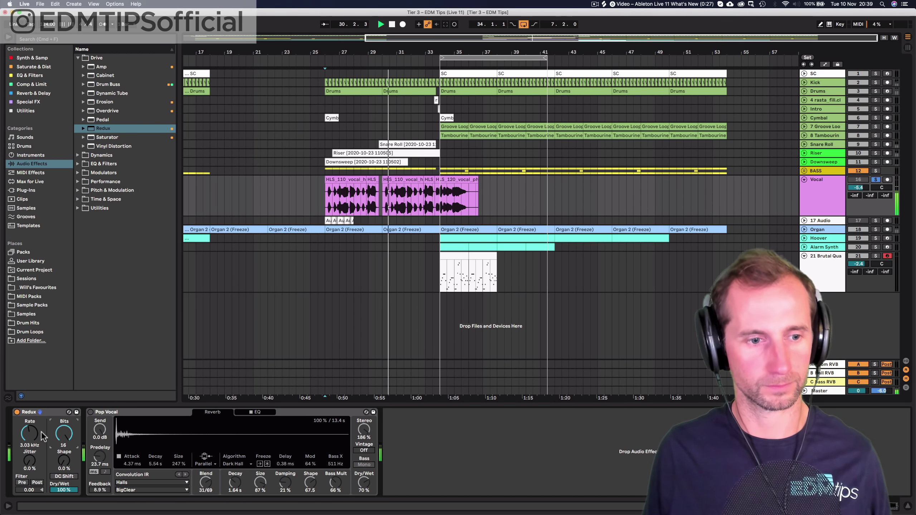
drag(64, 489, 64, 509)
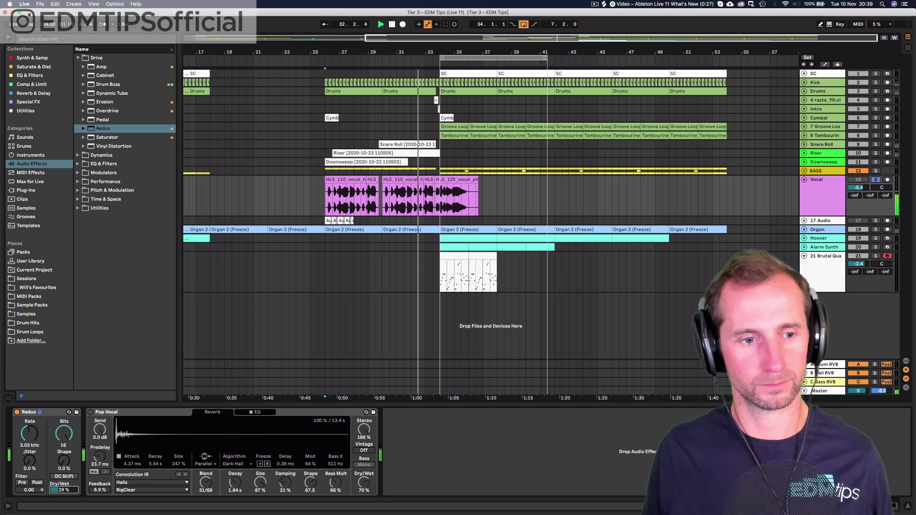
drag(63, 461, 30, 460)
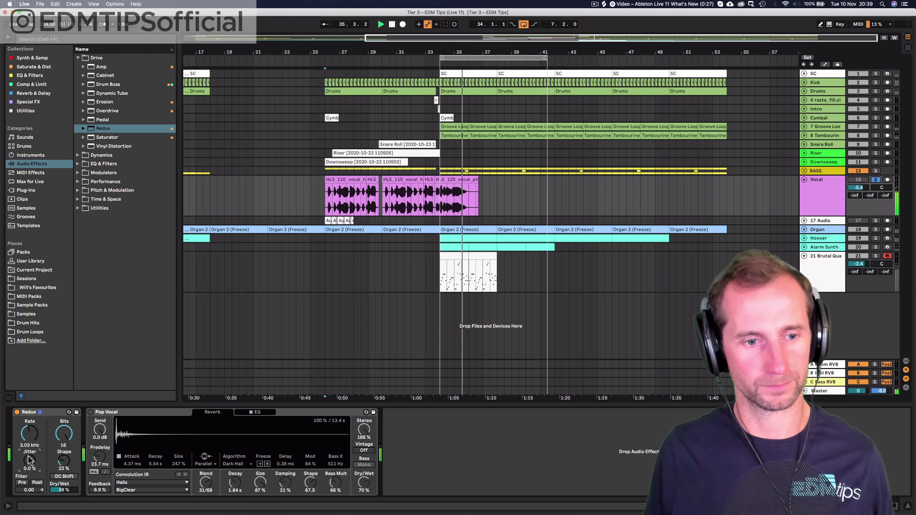
key(Delete)
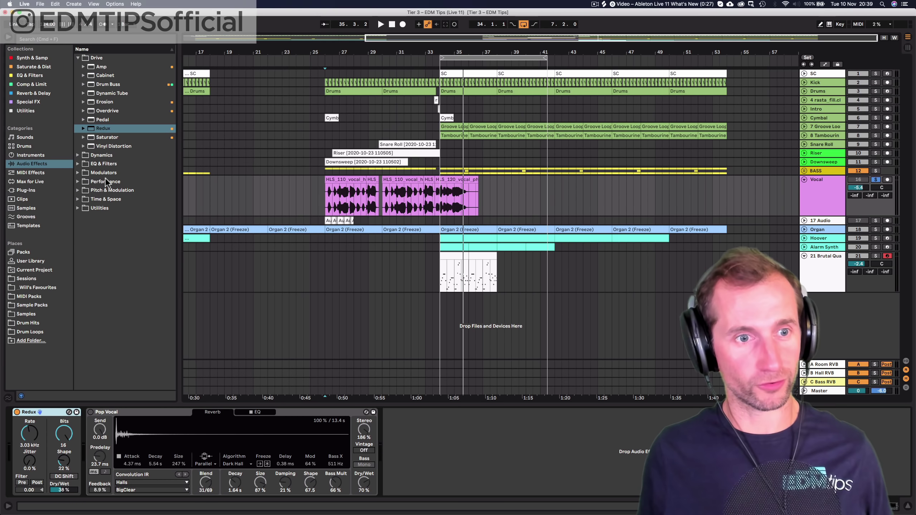
- Insert Chorus-Ensemble from Pitch & Modulation between Redux and Pop Vocal, and set its Dry/Wet to 60% during playback
click(104, 187)
click(104, 121)
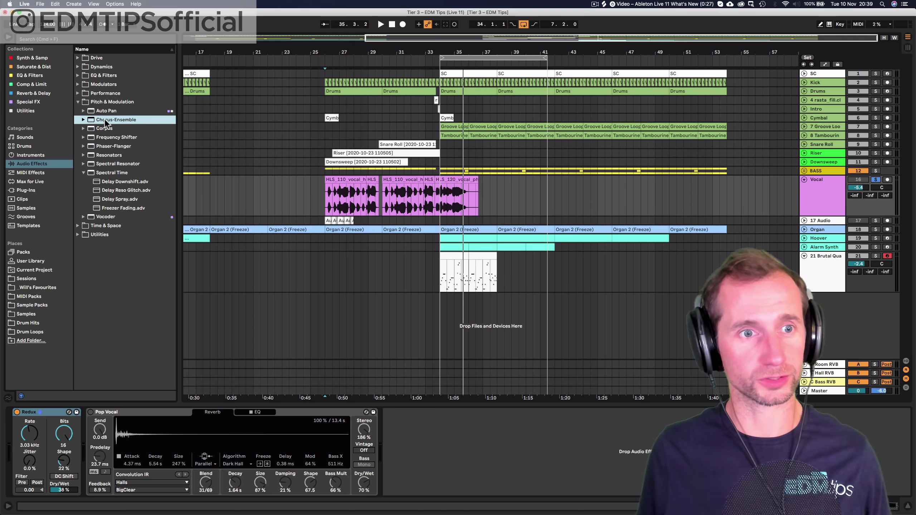
drag(56, 403, 84, 418)
click(380, 24)
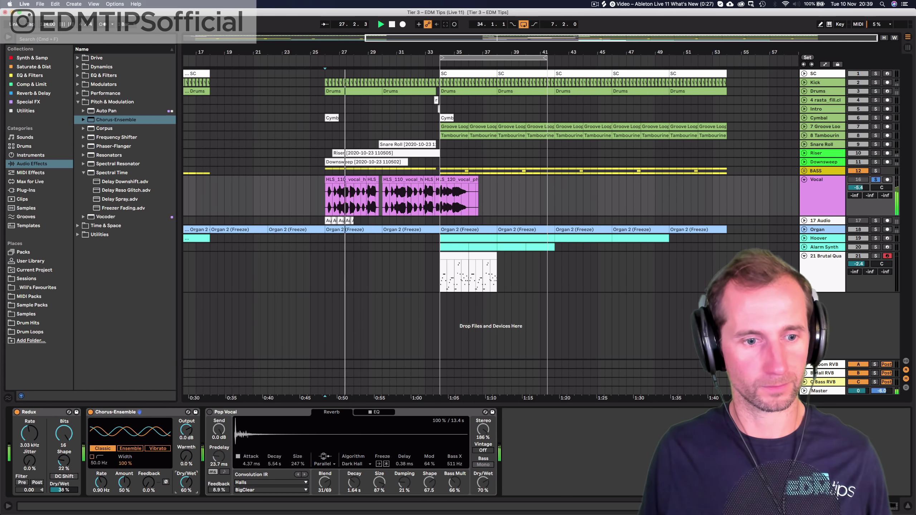
drag(186, 482, 186, 487)
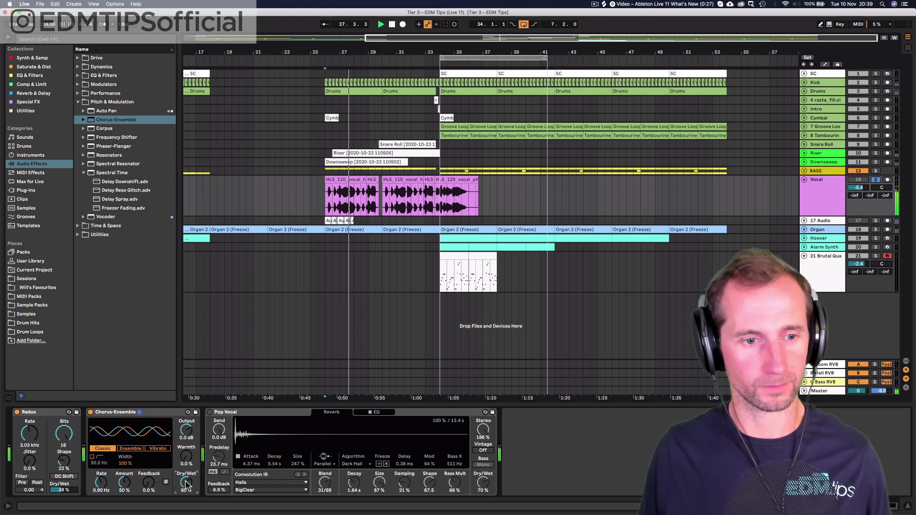
- Insert Phaser-Flanger after Chorus-Ensemble on the Vocal track and raise its Dry/Wet to 67% during playback
click(83, 173)
key(Up)
key(Up)
key(Up)
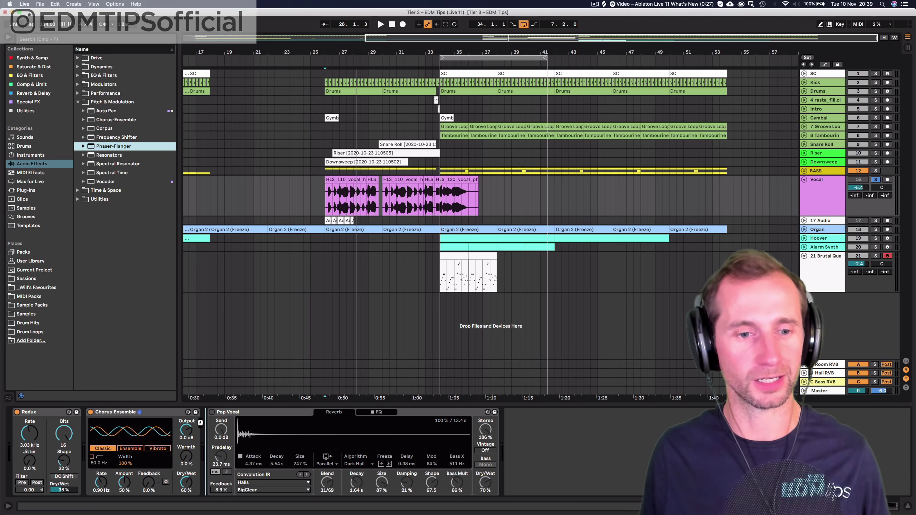
drag(200, 423, 207, 419)
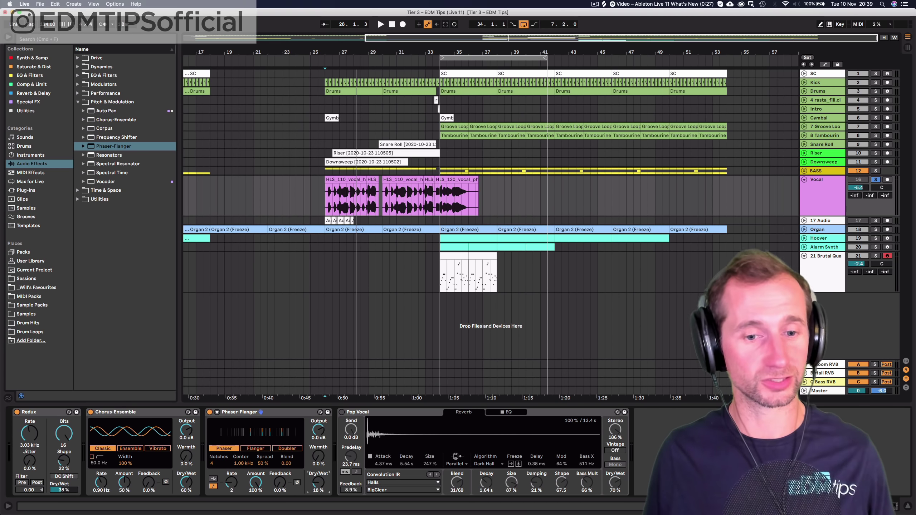
key(space)
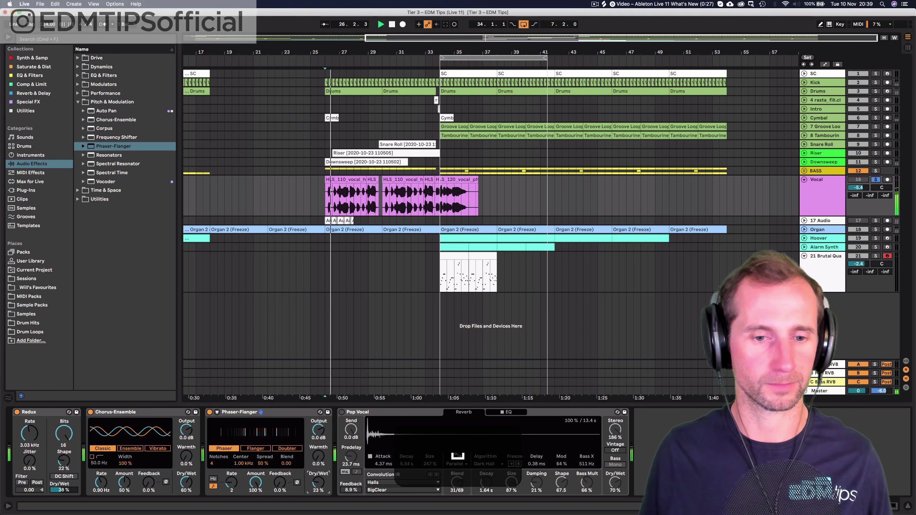
drag(318, 483, 298, 480)
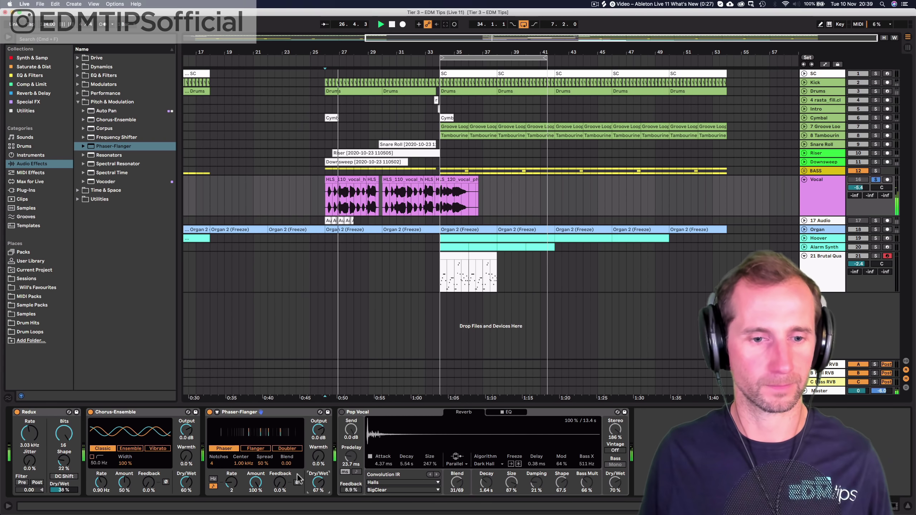
- Switch Phaser-Flanger to Flanger mode with a Rate of 5/16 and Dry/Wet at 50%
click(256, 448)
drag(232, 483, 232, 466)
drag(319, 482, 318, 489)
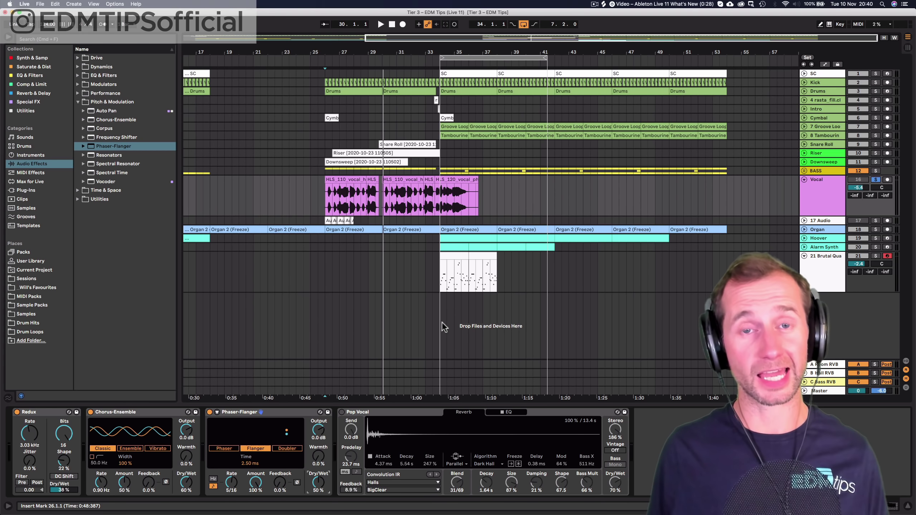
- Link the Groove Loop, Vocal and Organ tracks so they can be edited together
drag(405, 52, 359, 59)
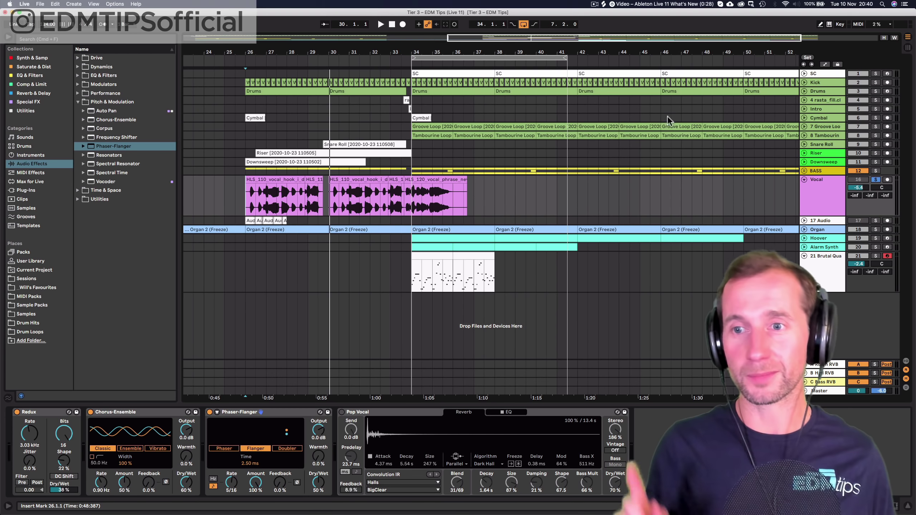
click(817, 144)
click(814, 127)
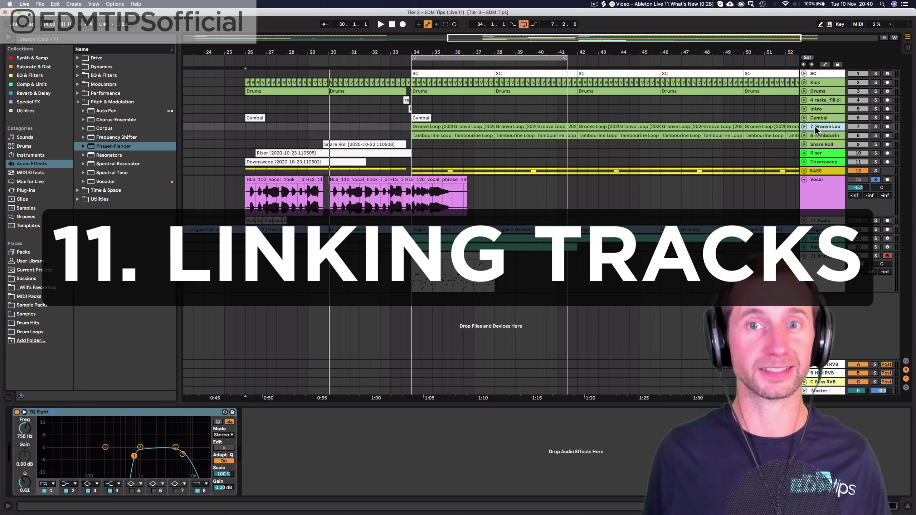
super+click(815, 137)
right_click(822, 320)
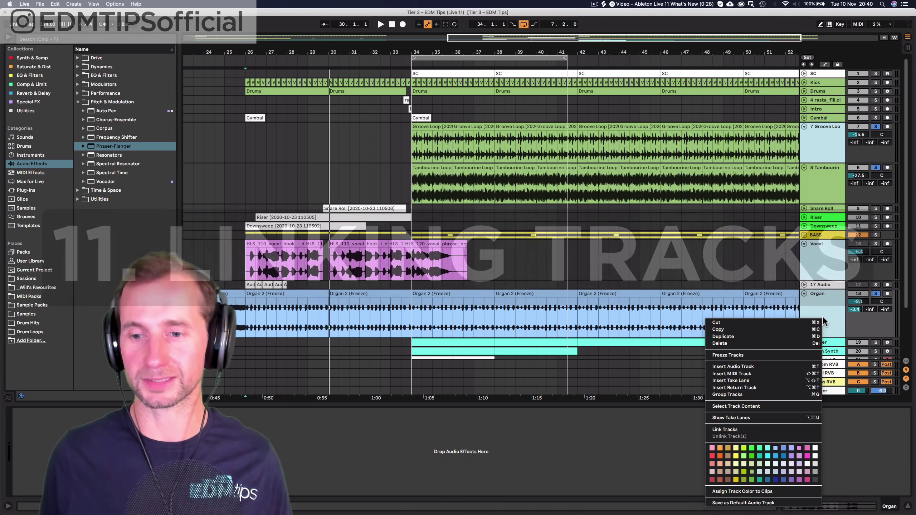
click(736, 430)
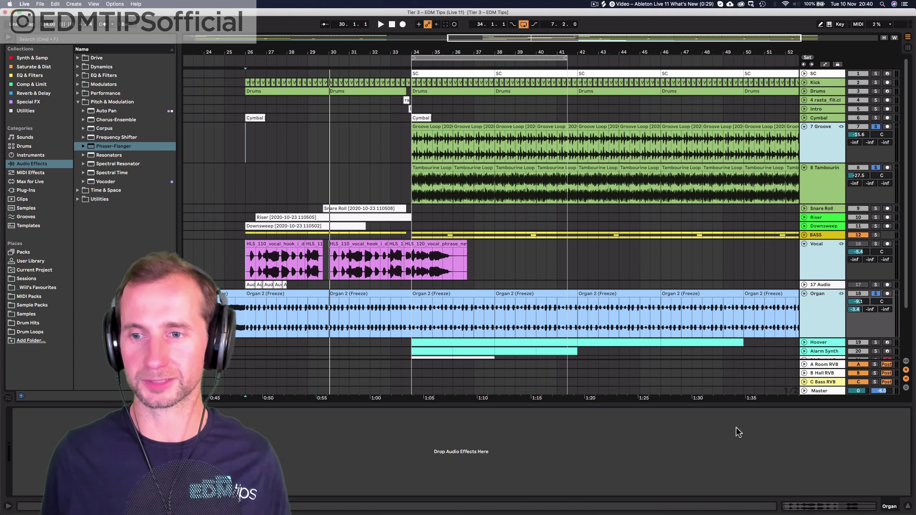
- Delete four short time ranges between about bars 36 and 45 across the linked Groove Loop, Vocal and Organ tracks
scroll(540, 185, down, 5)
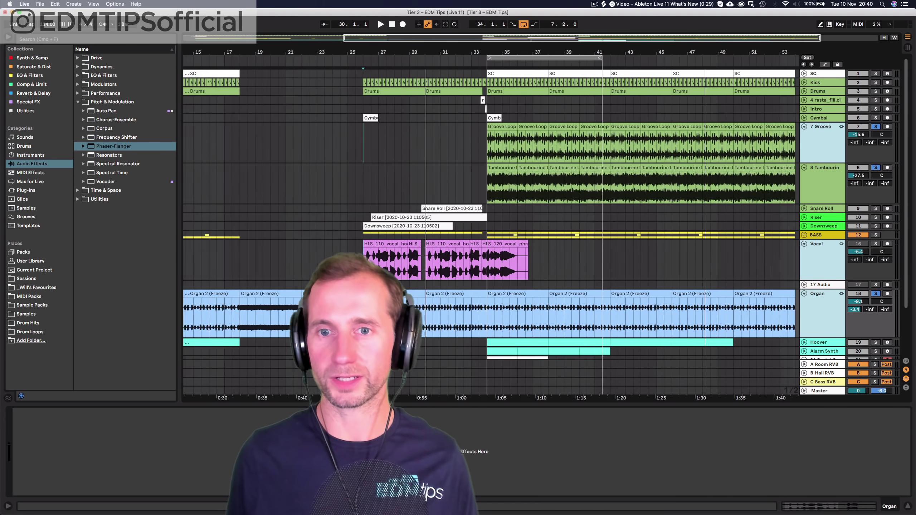
drag(544, 145, 653, 143)
key(Delete)
key(Delete)
key(Delete)
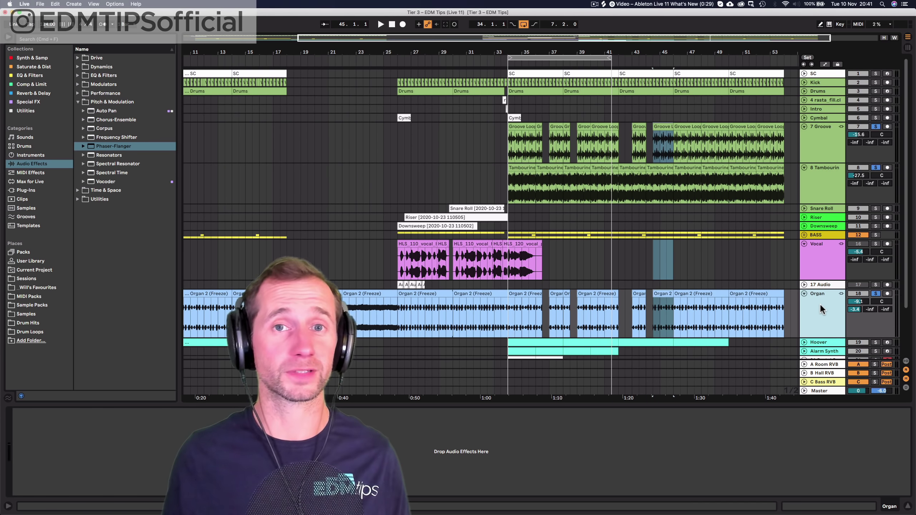
- Unlink the Organ track from the linked Groove Loop and Vocal tracks
right_click(821, 310)
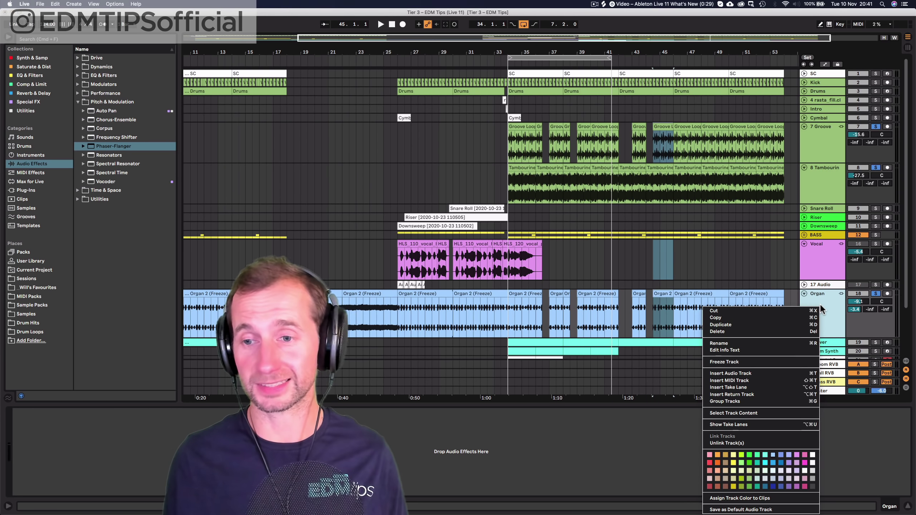
click(729, 442)
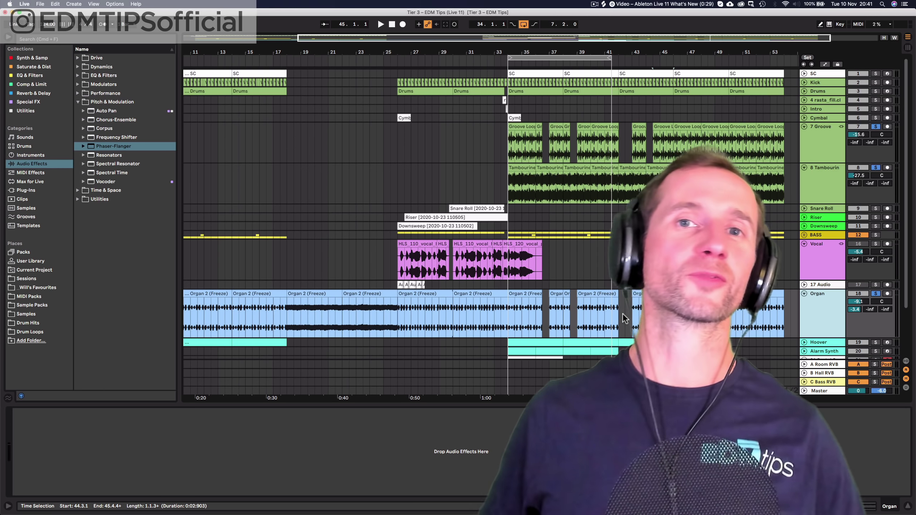